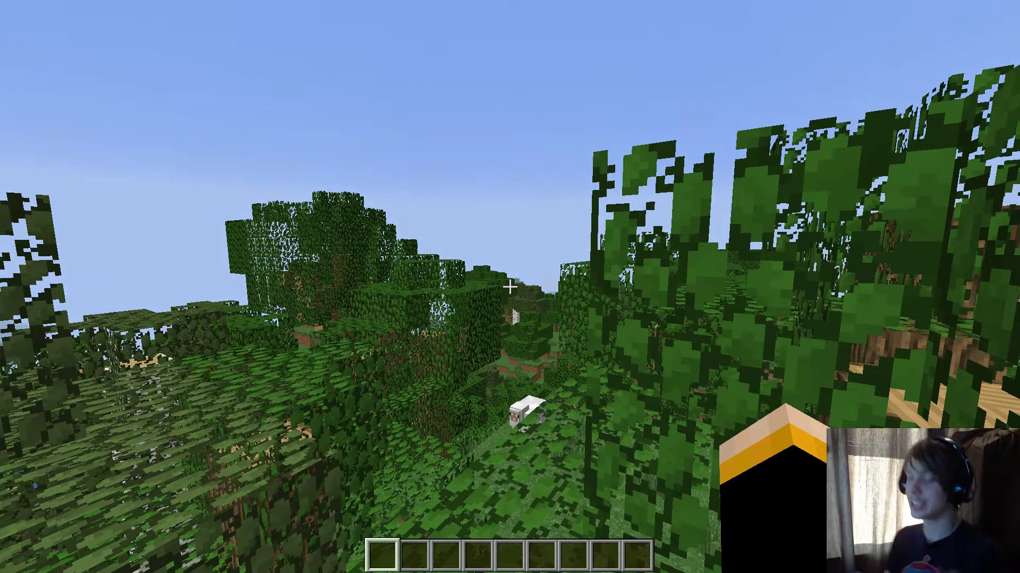
Run /stopsound in the game, pause it, and return to the server console.
text(/stopsound)
key(Return)
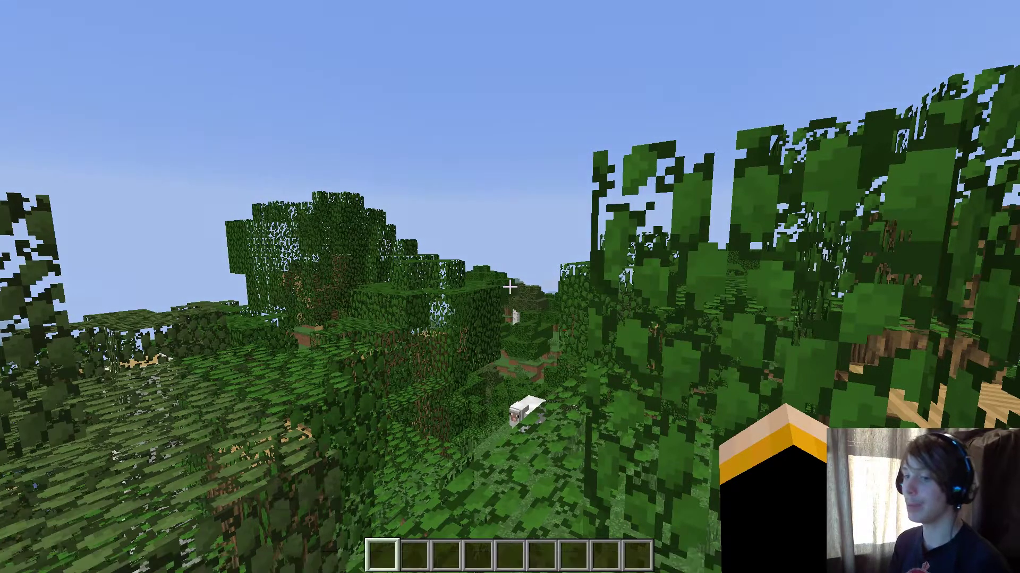
key(Escape)
key(alt+Tab)
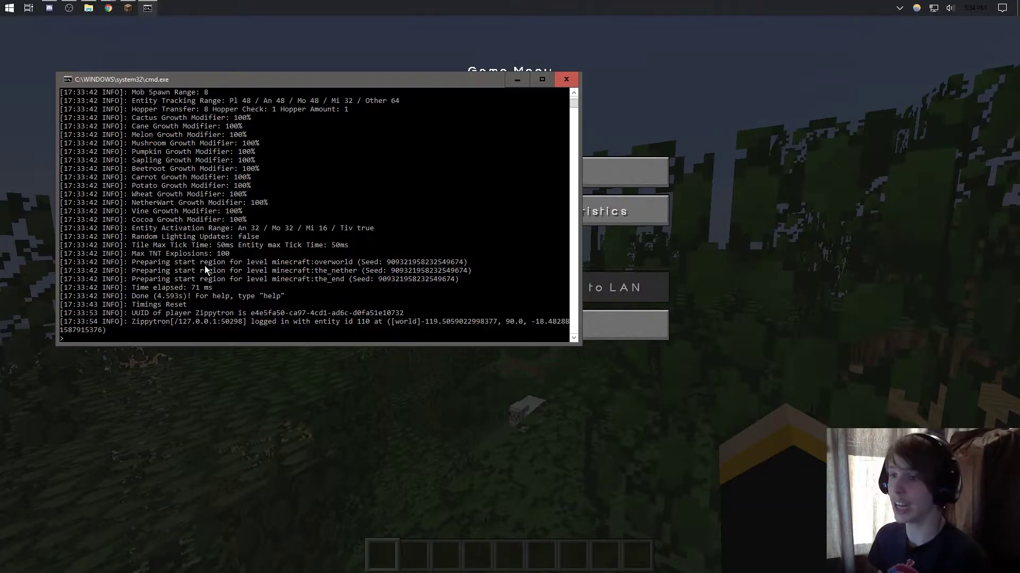
Save the Minecraft world with the save-all command.
text(s)
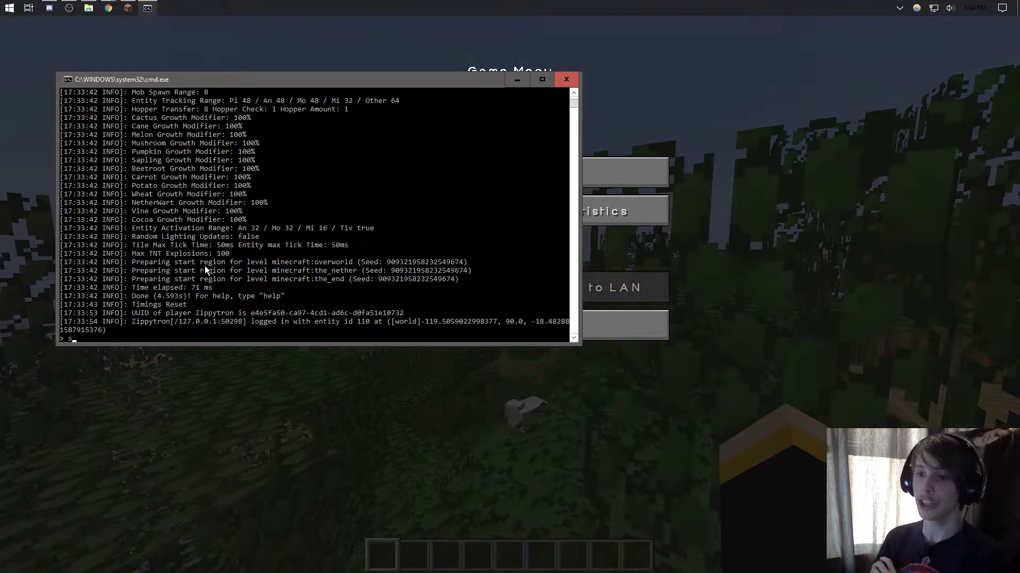
key(BackSpace)
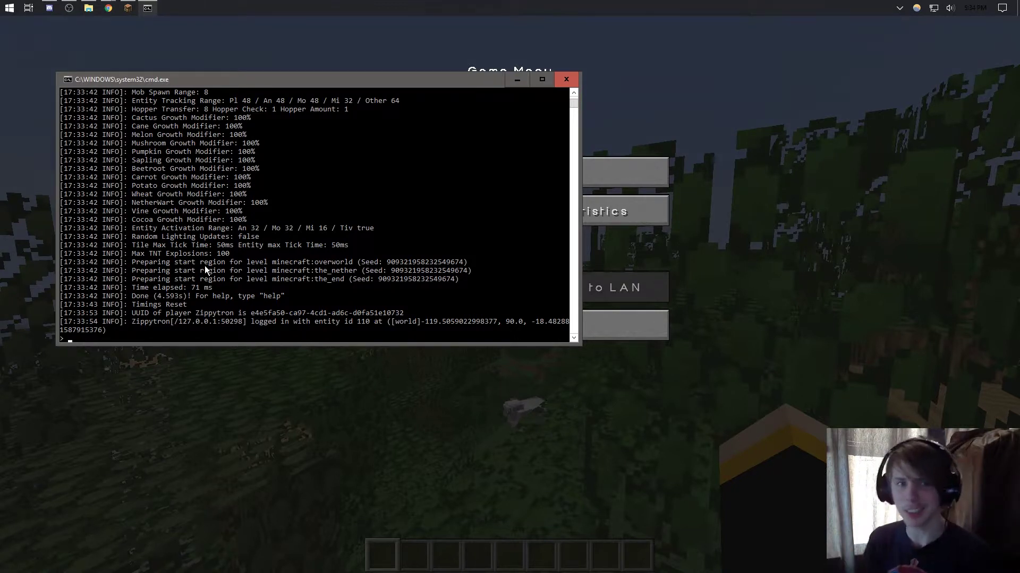
text(save-all)
key(Return)
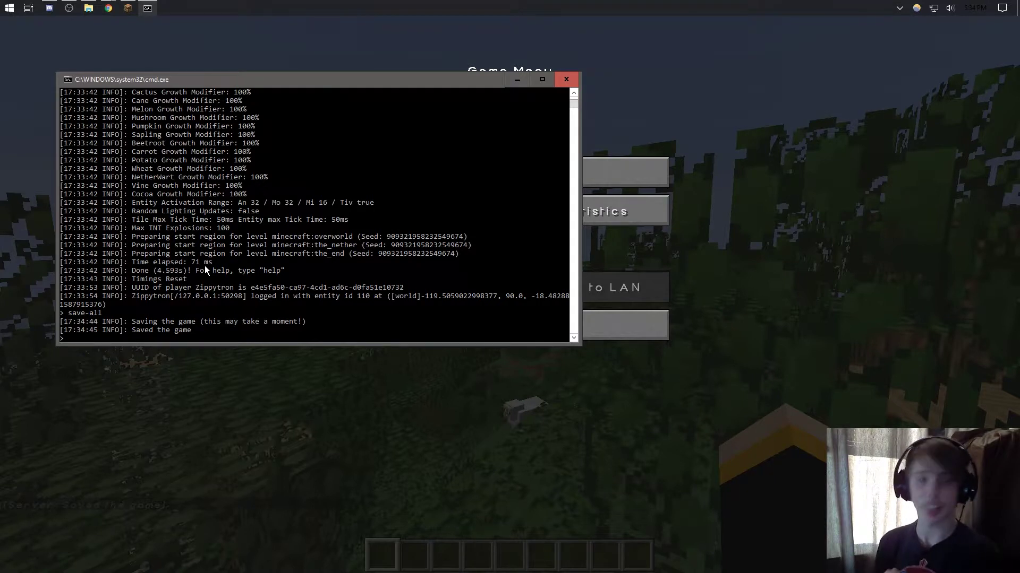
Shut down the Minecraft server with the stop command.
text(stop)
key(Return)
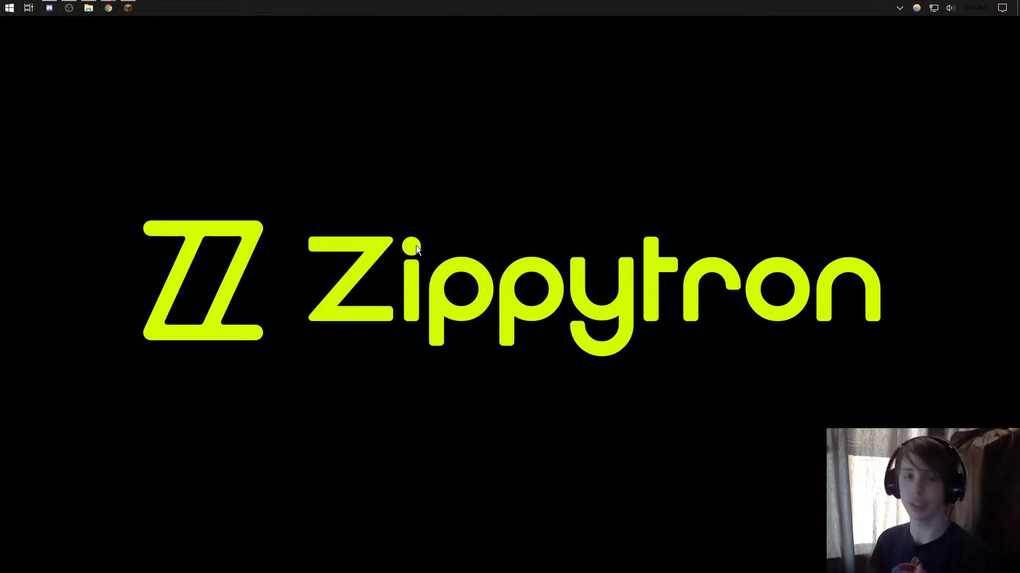
click(4, 5)
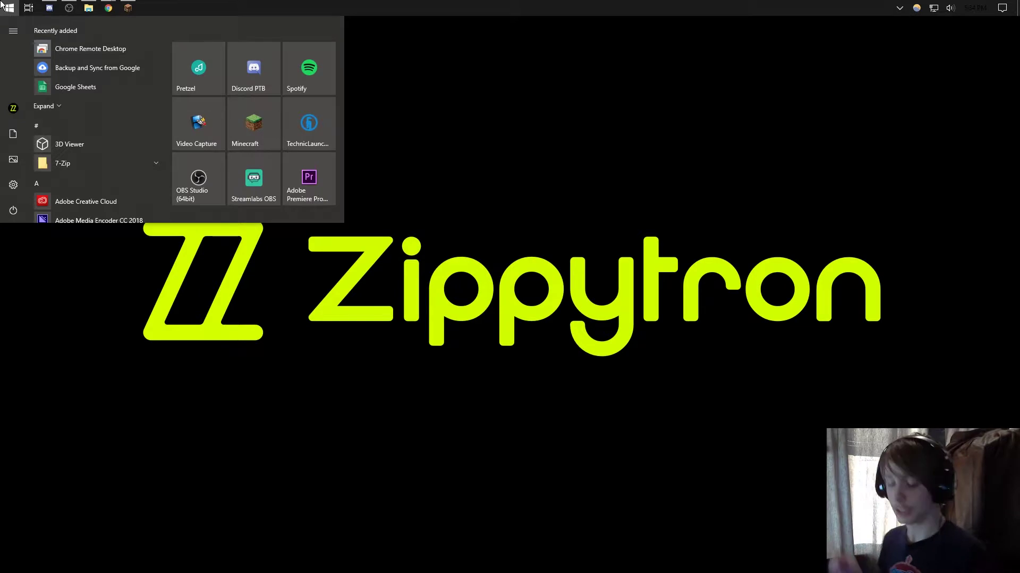
Launch Command Prompt as administrator and run ipconfig.
text(cmd)
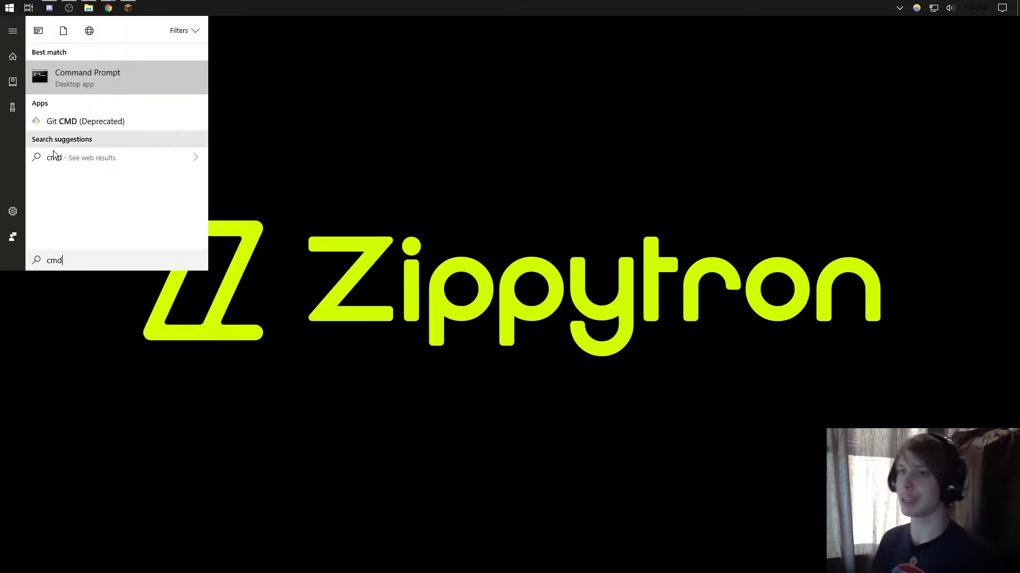
right_click(101, 76)
click(104, 82)
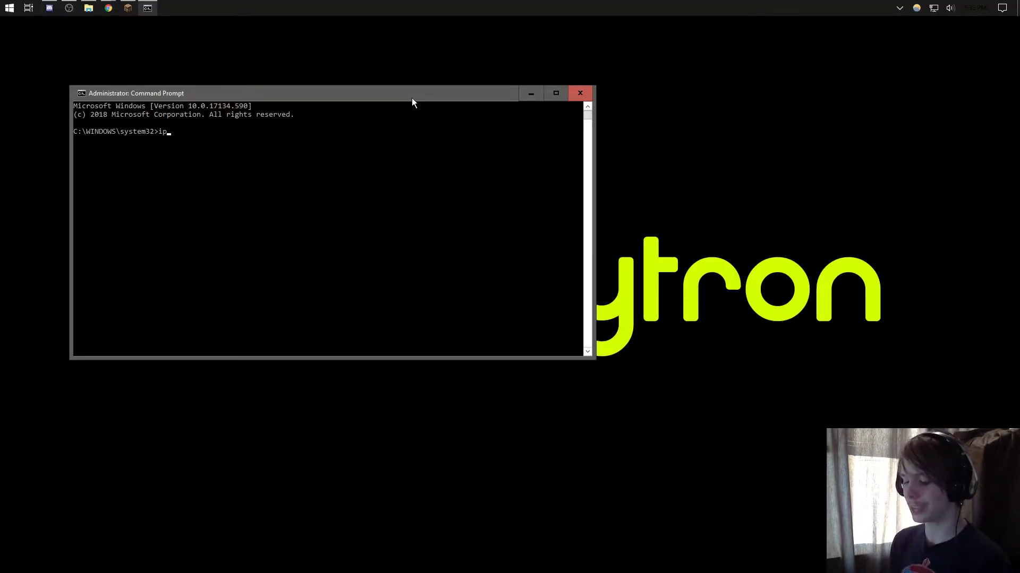
text(ipconfig)
key(Return)
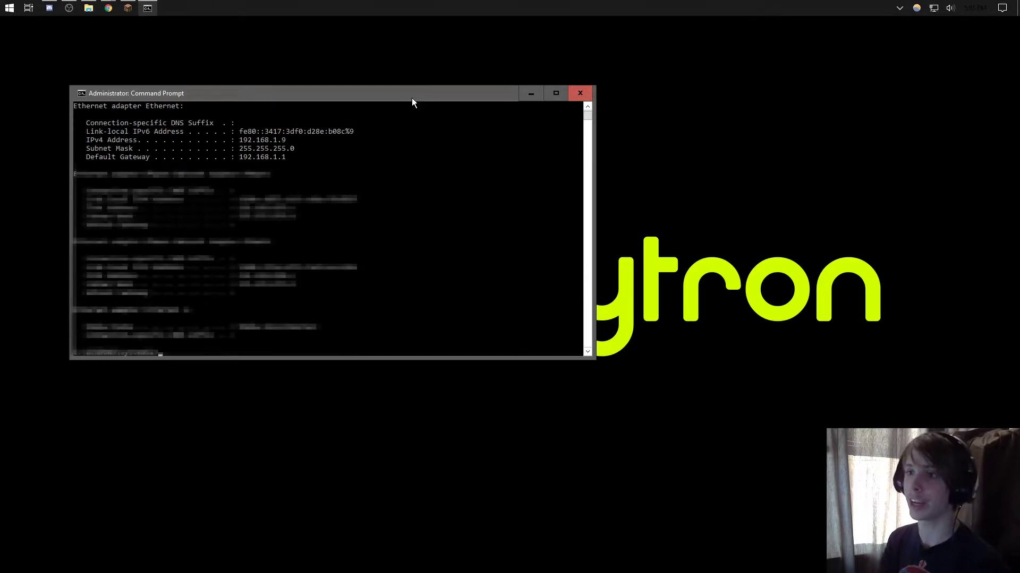
Copy the default gateway 192.168.1.1 and paste it into Chrome's address bar.
drag(287, 159, 75, 107)
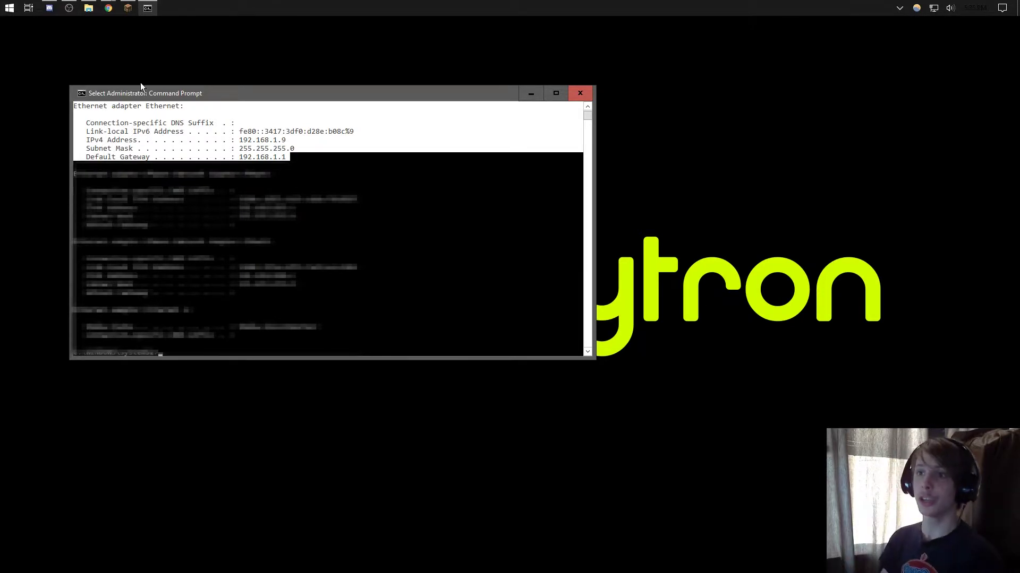
click(285, 159)
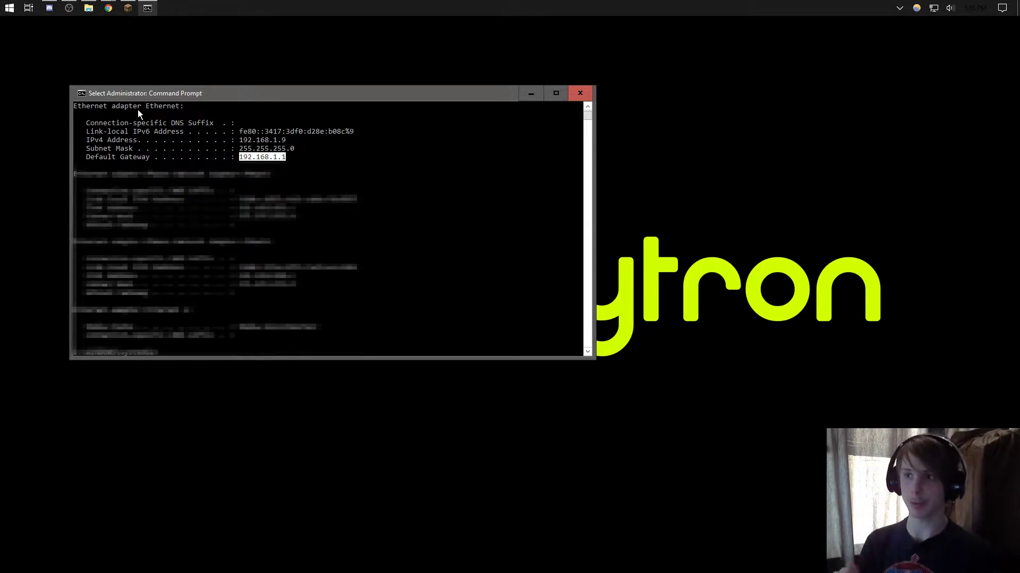
right_click(263, 161)
mouse_move(108, 9)
click(92, 51)
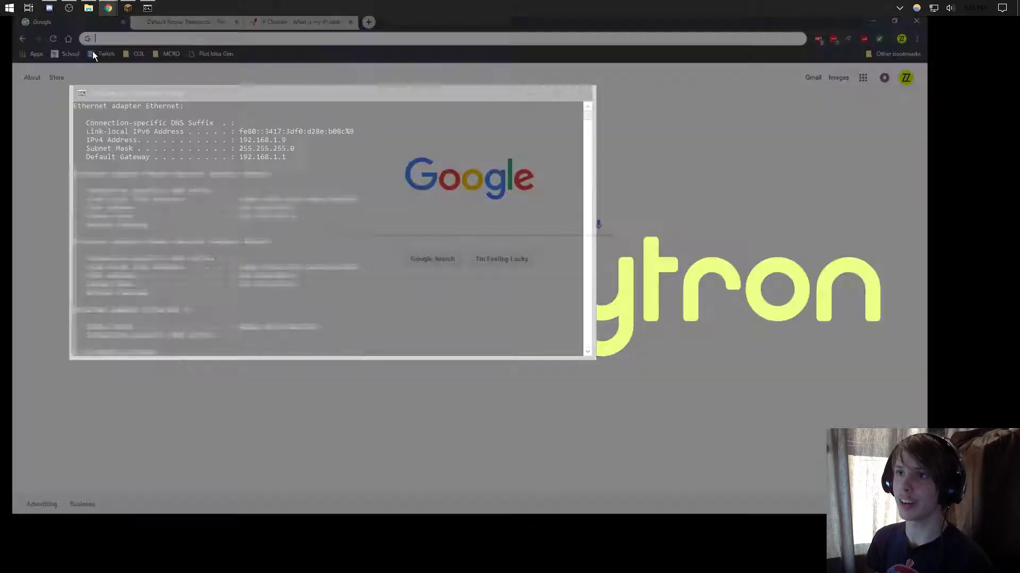
text(192.168.1.1)
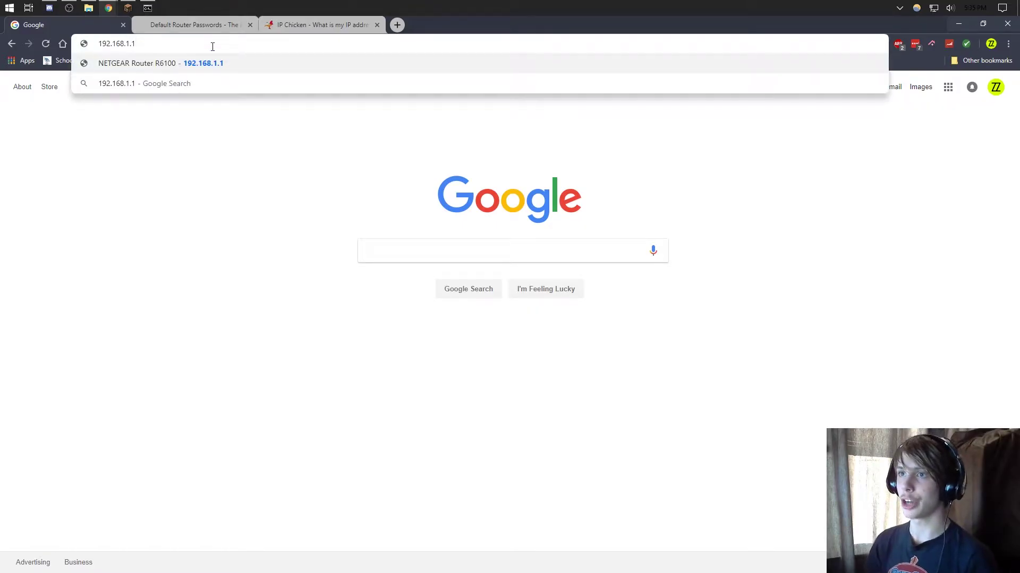
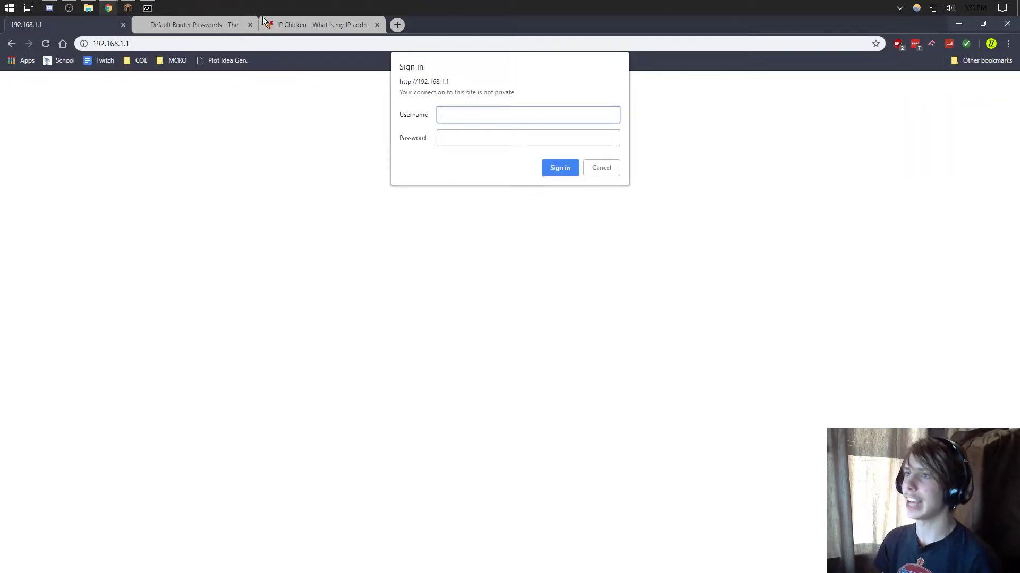
Switch to the Default Router Passwords tab and open the router manufacturer list.
click(199, 26)
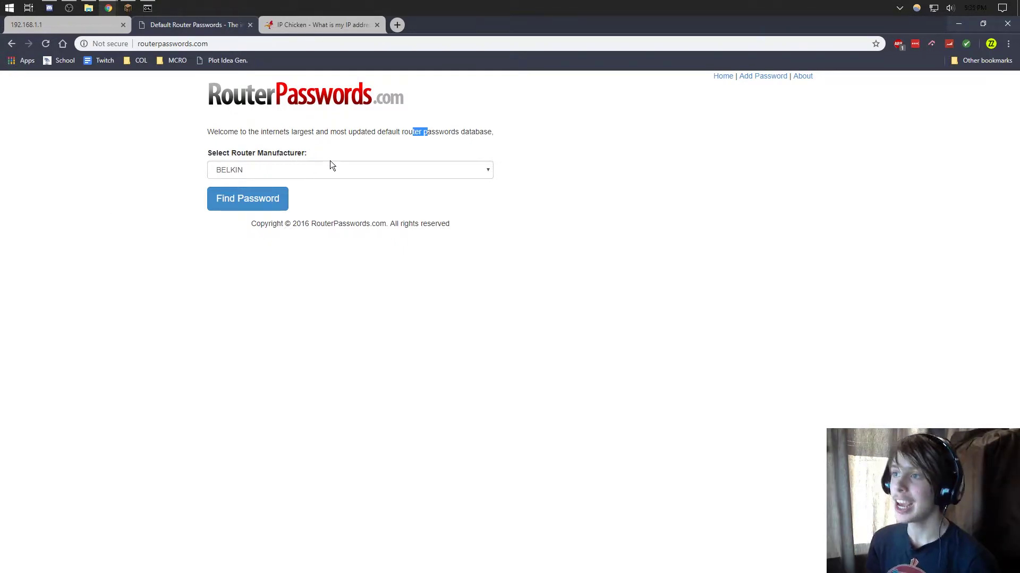
click(390, 175)
Pick OMRON as the manufacturer and look up its default password.
scroll(354, 270, down, 15)
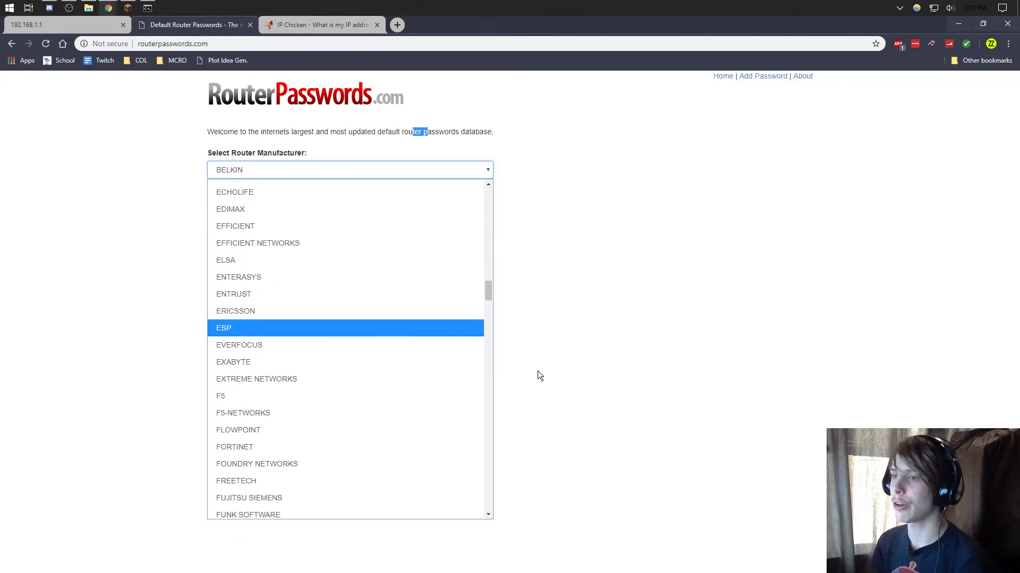
scroll(342, 398, down, 10)
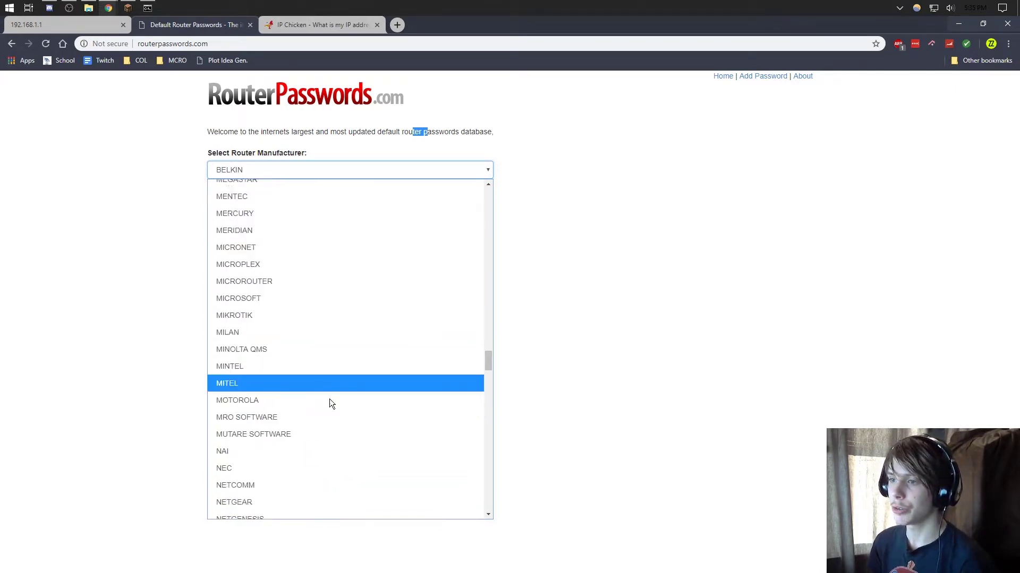
scroll(329, 403, down, 10)
click(275, 375)
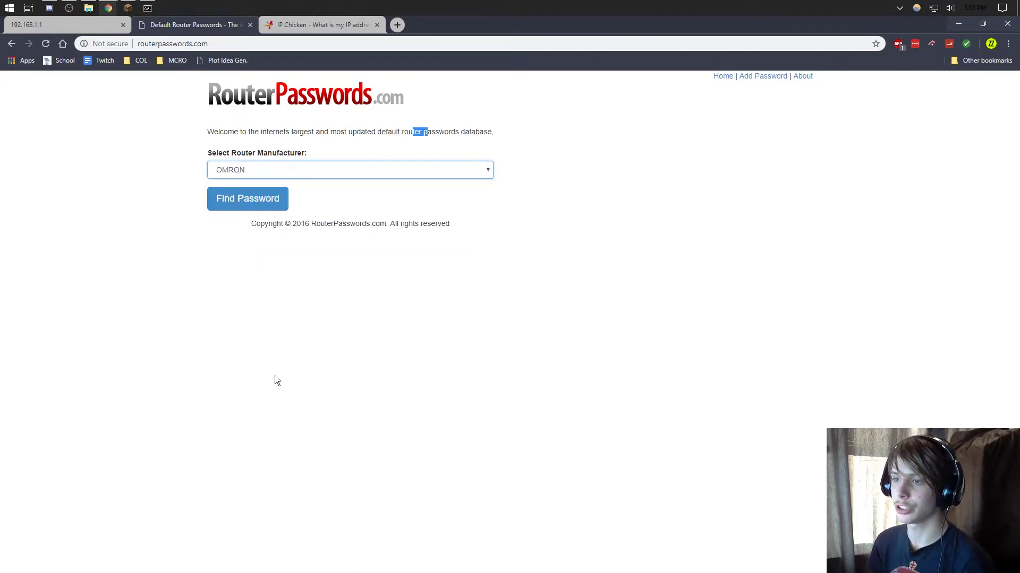
click(235, 201)
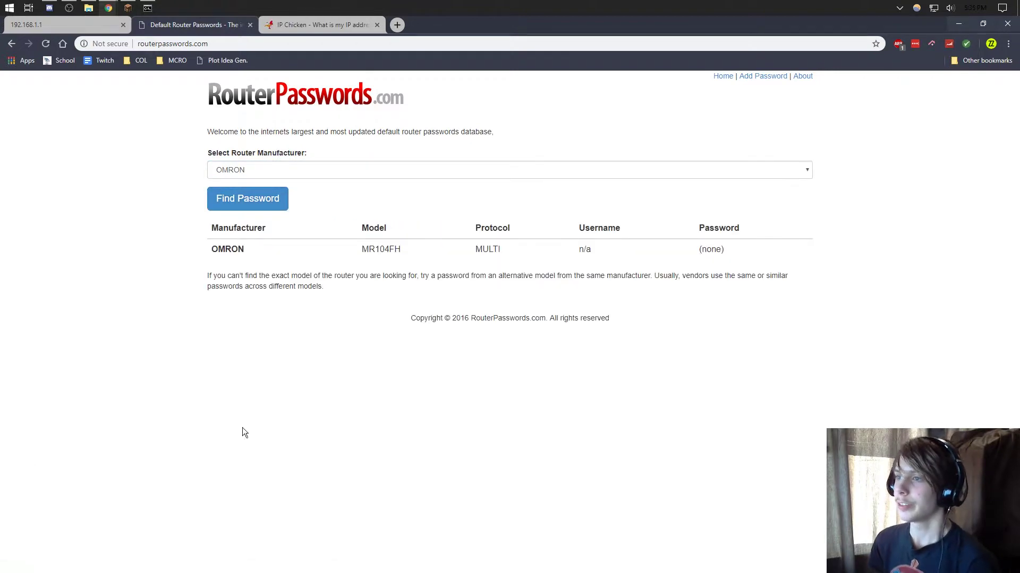
Confirm OMRON stays selected and highlight the n/a username in the results.
click(298, 170)
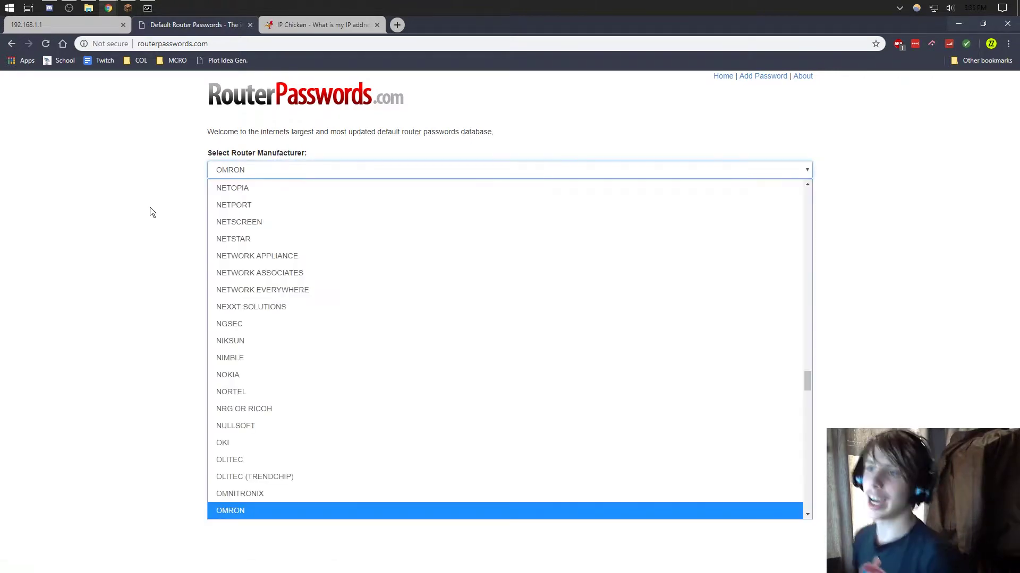
click(150, 212)
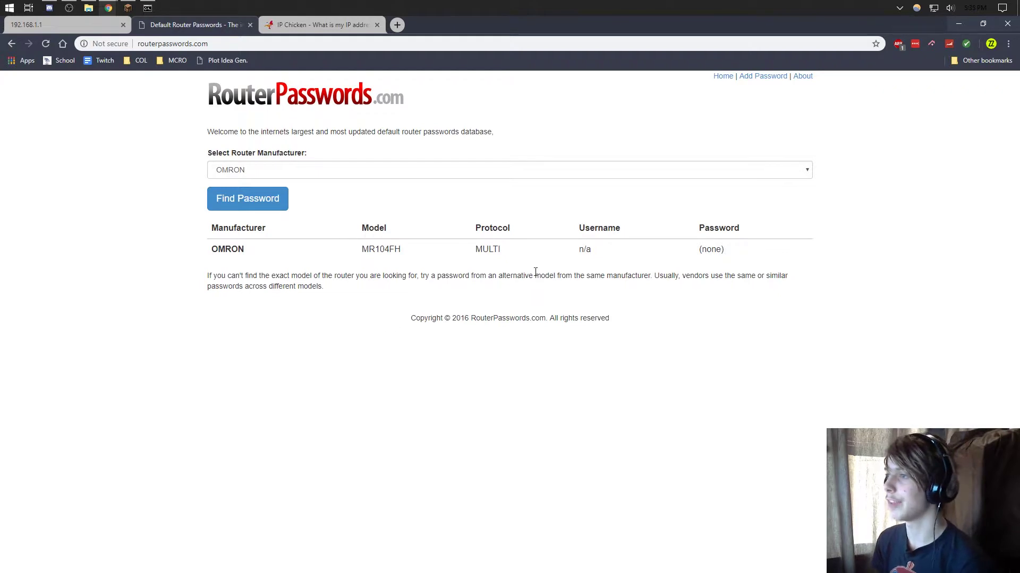
double_click(584, 249)
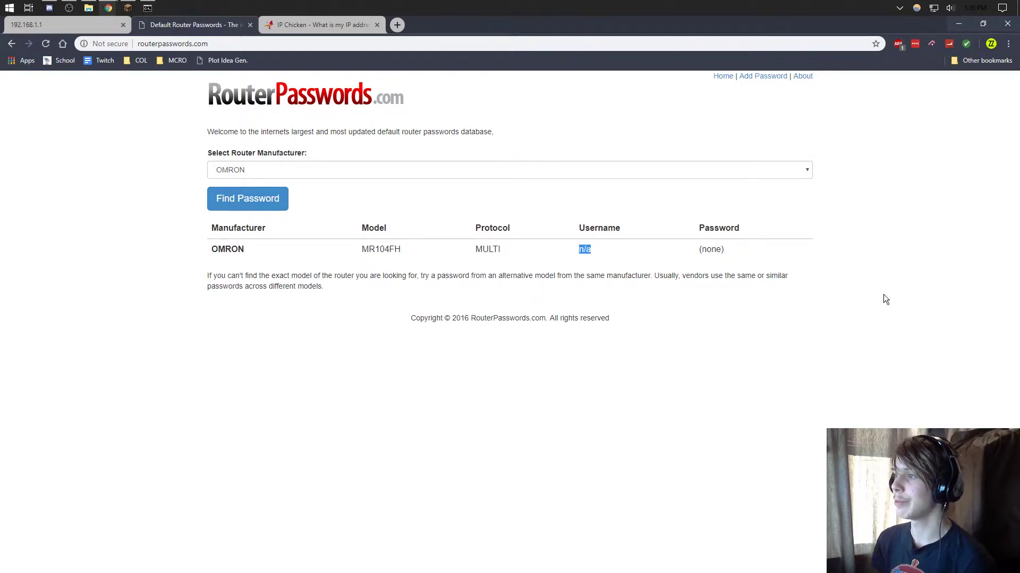
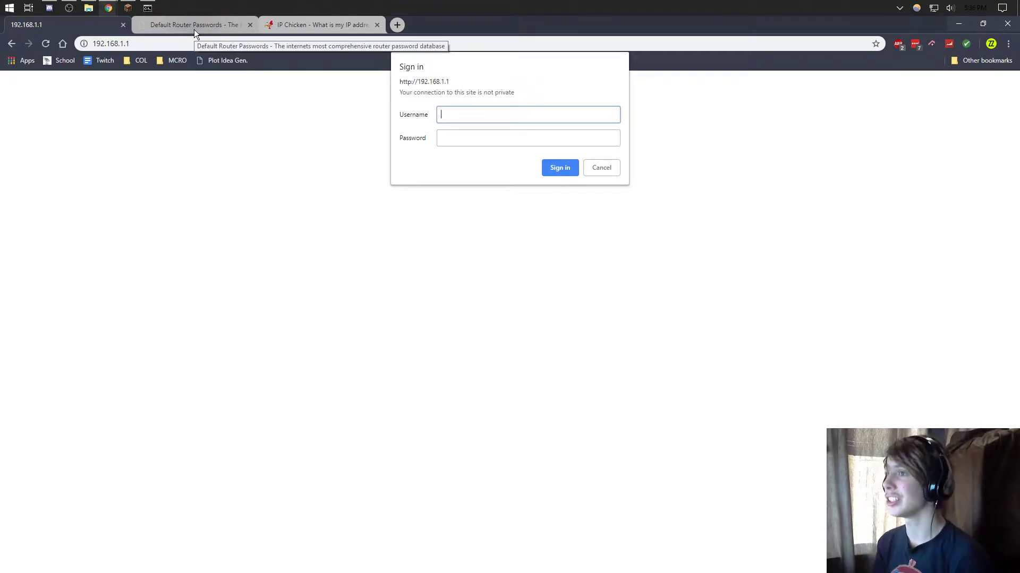
click(193, 31)
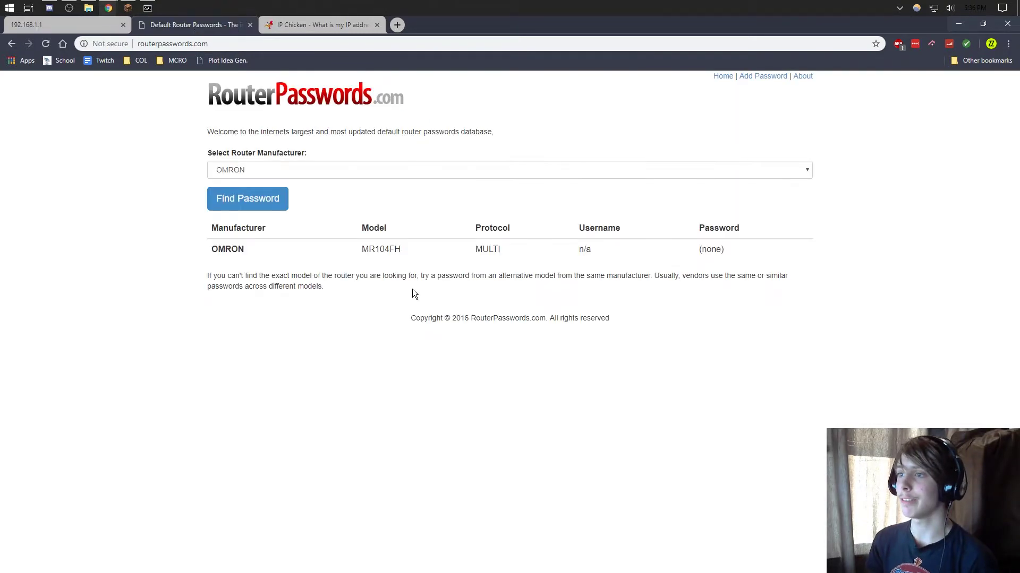
double_click(402, 249)
click(375, 253)
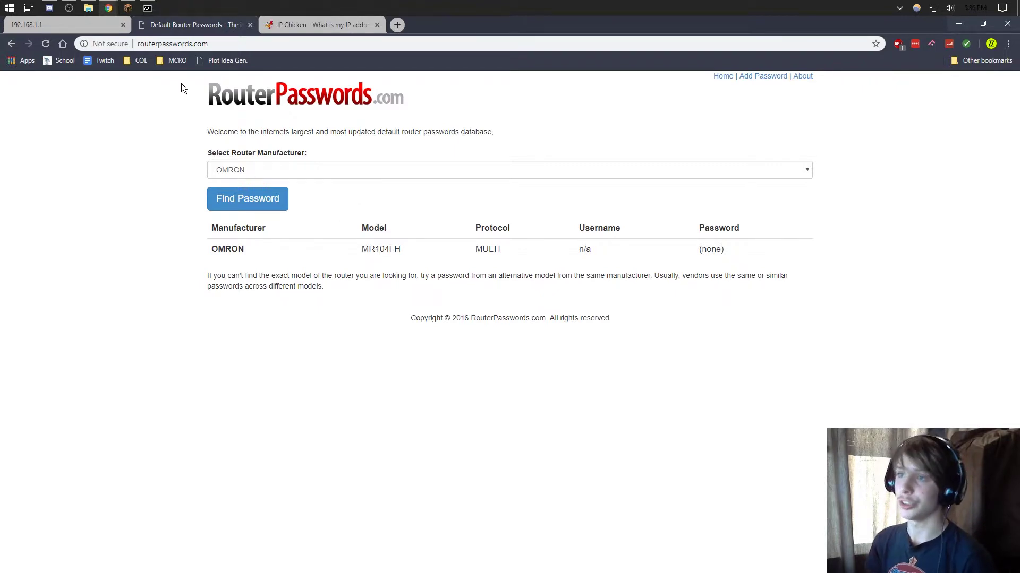
click(95, 25)
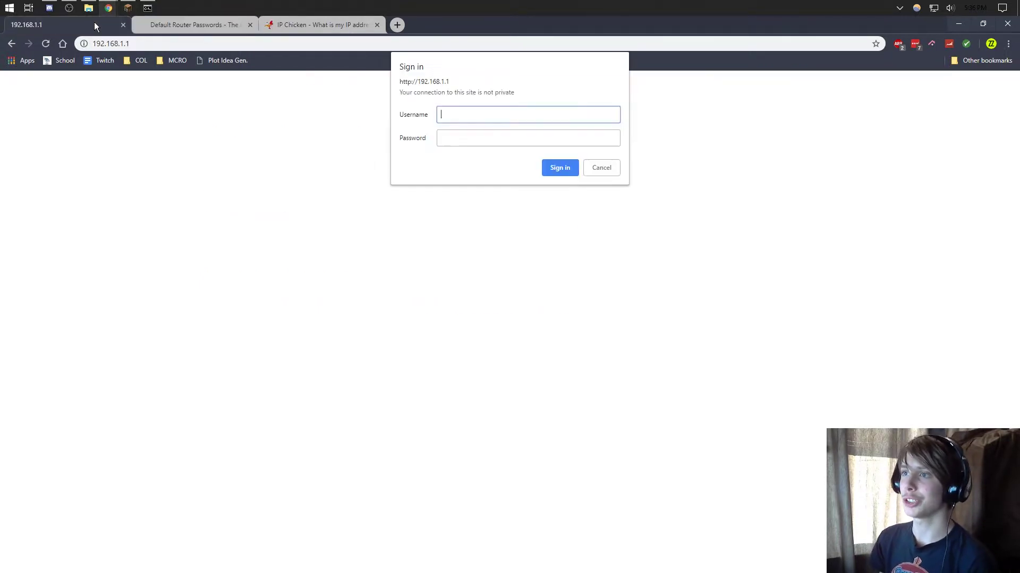
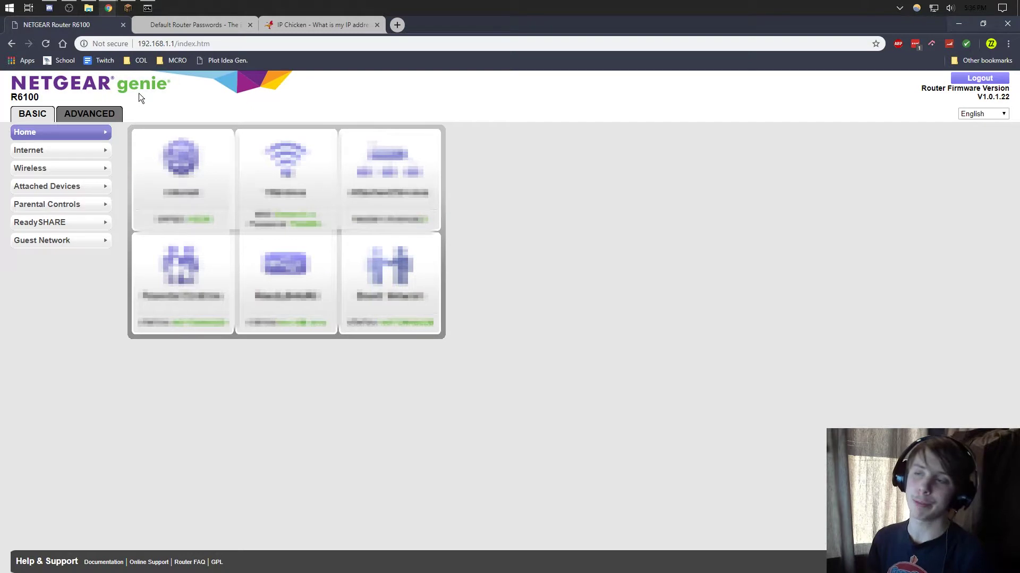
Go to ADVANCED > Advanced Setup > Port Forwarding / Port Triggering to see the existing forwarding rules.
click(108, 115)
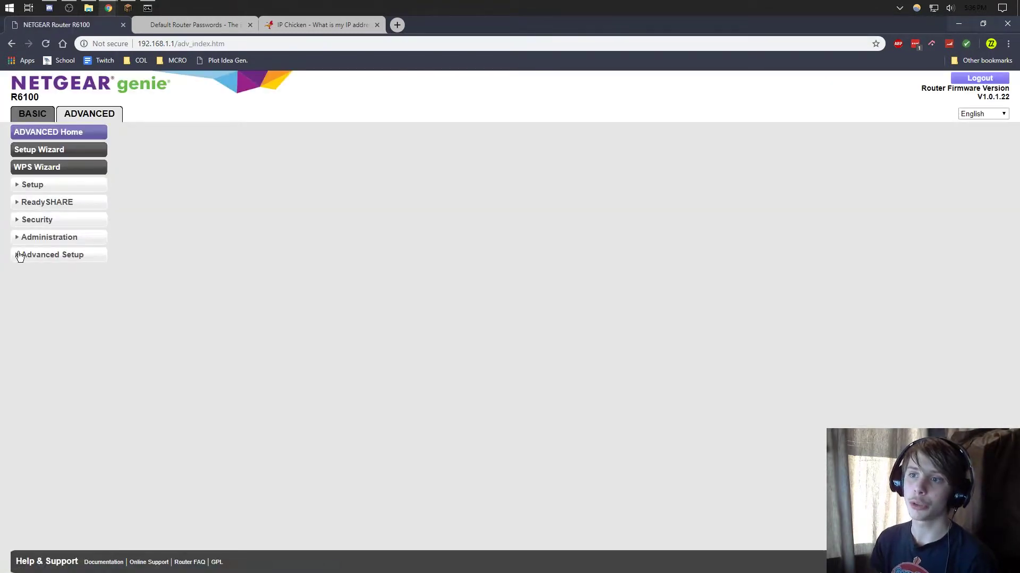
click(20, 255)
click(59, 315)
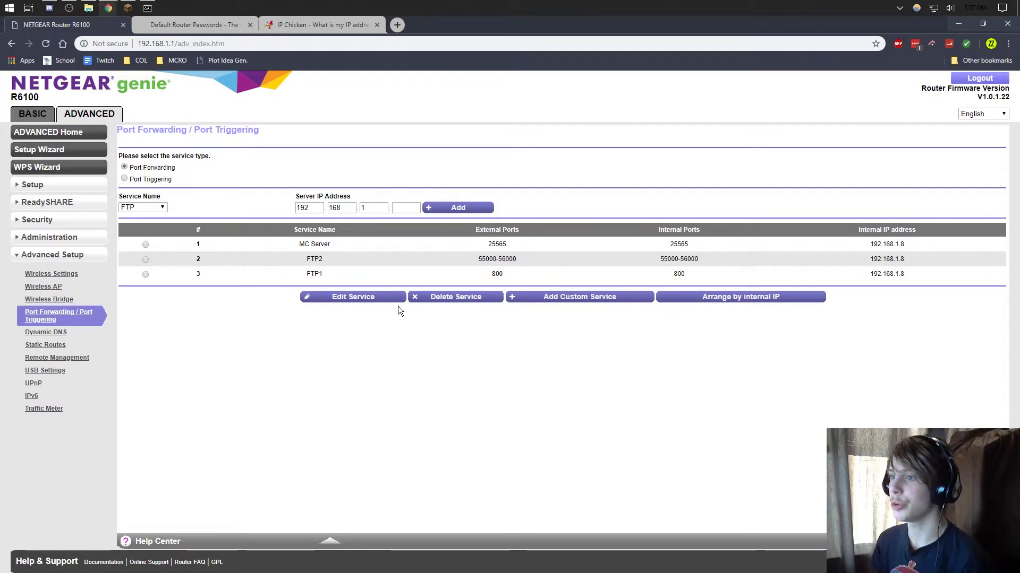
Start a new custom service and begin entering 'Minecraft' as its service name.
click(578, 299)
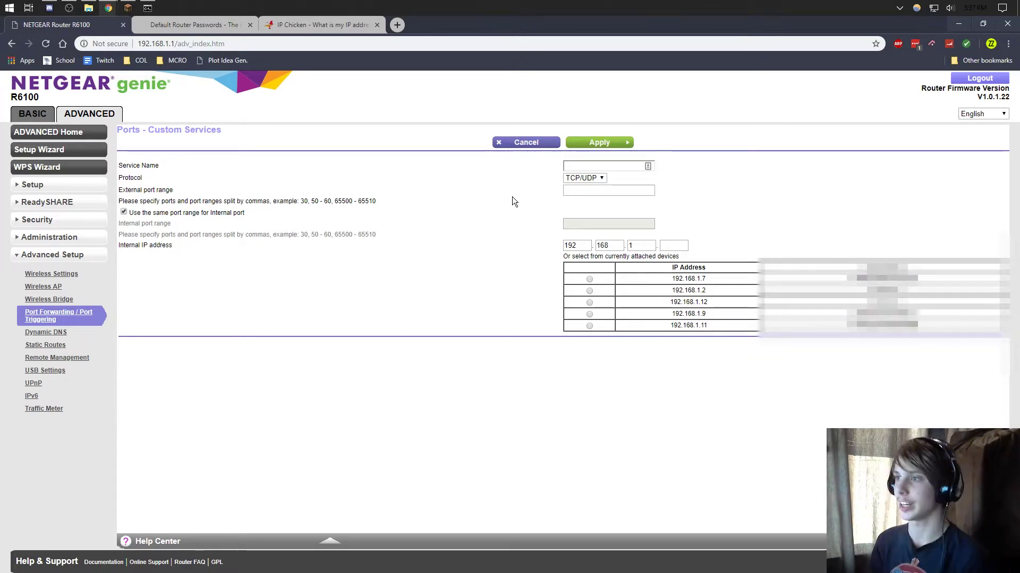
click(578, 166)
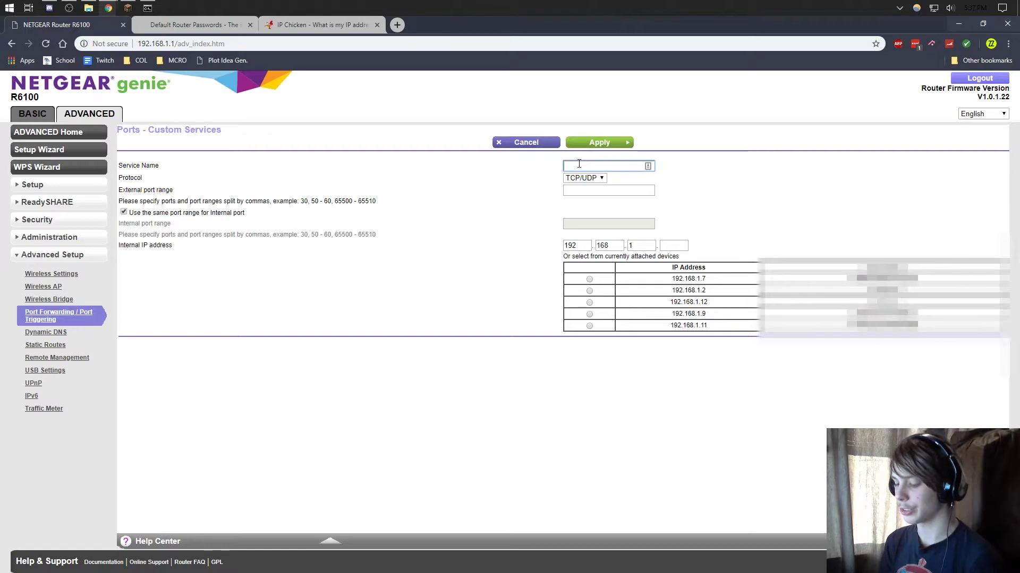
text(Minecraft)
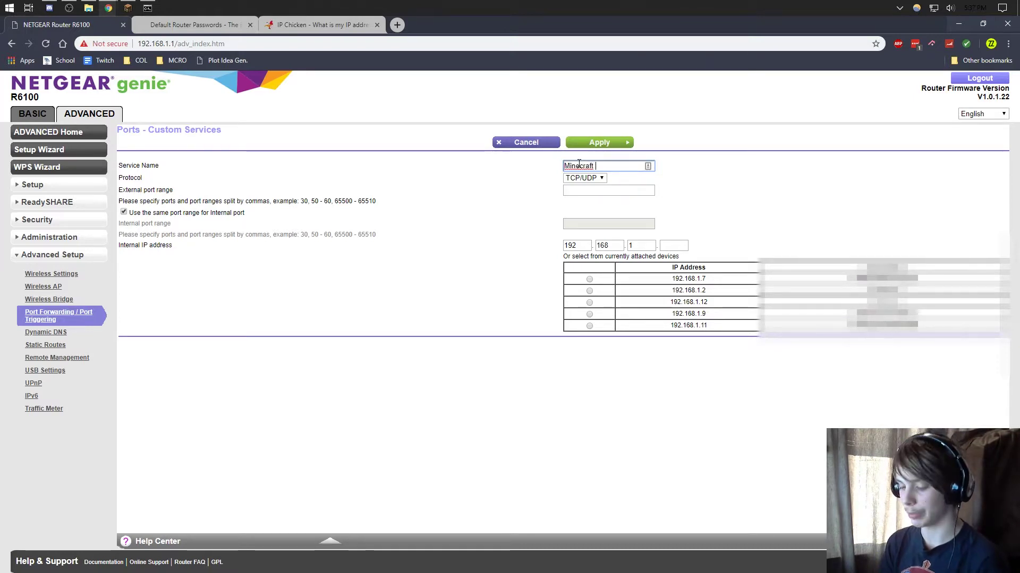
Complete the service name as 'Minecraft Server' and keep TCP/UDP as the protocol.
text(Server)
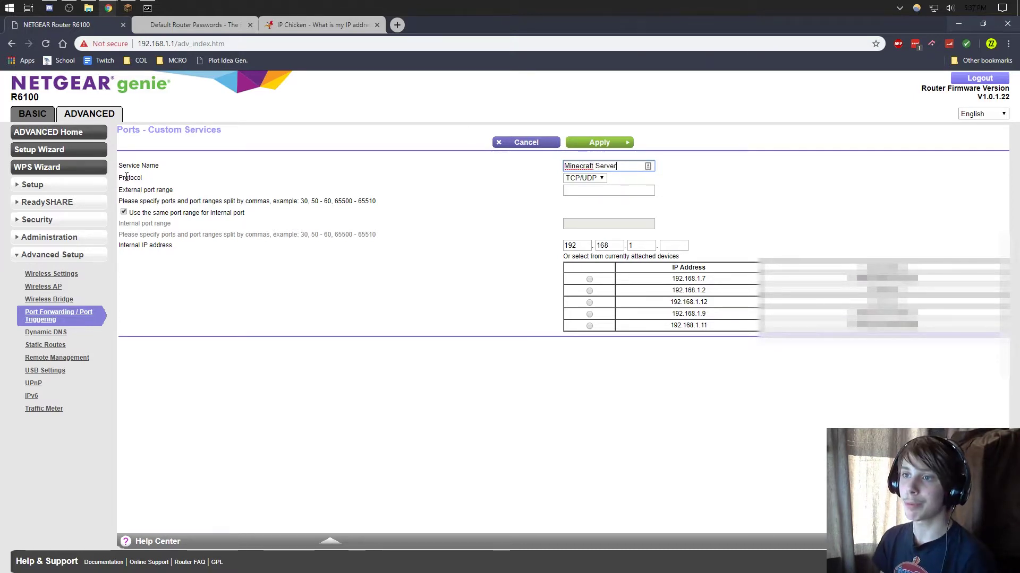
drag(127, 177, 117, 129)
click(346, 358)
click(585, 178)
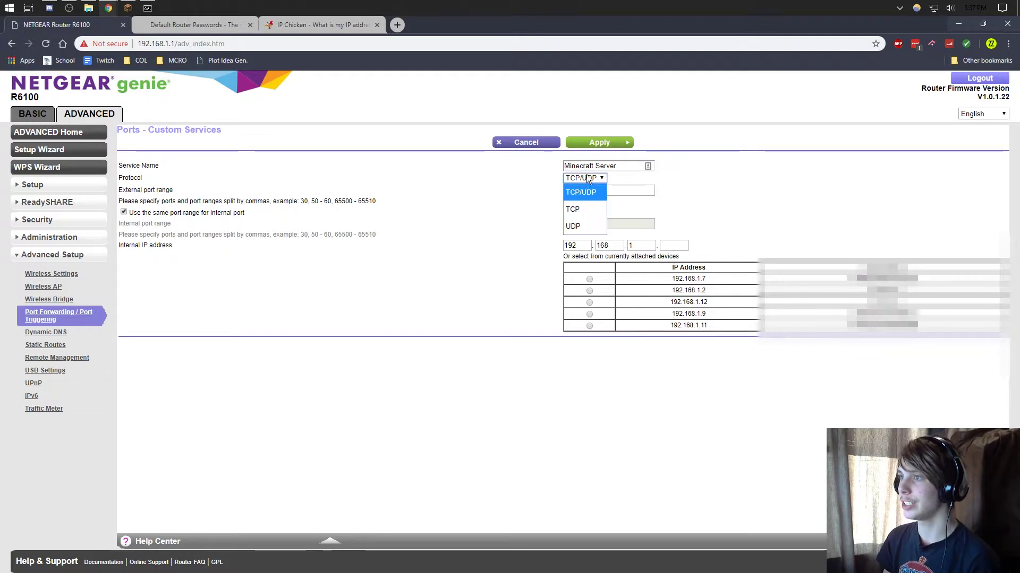
click(593, 194)
click(578, 178)
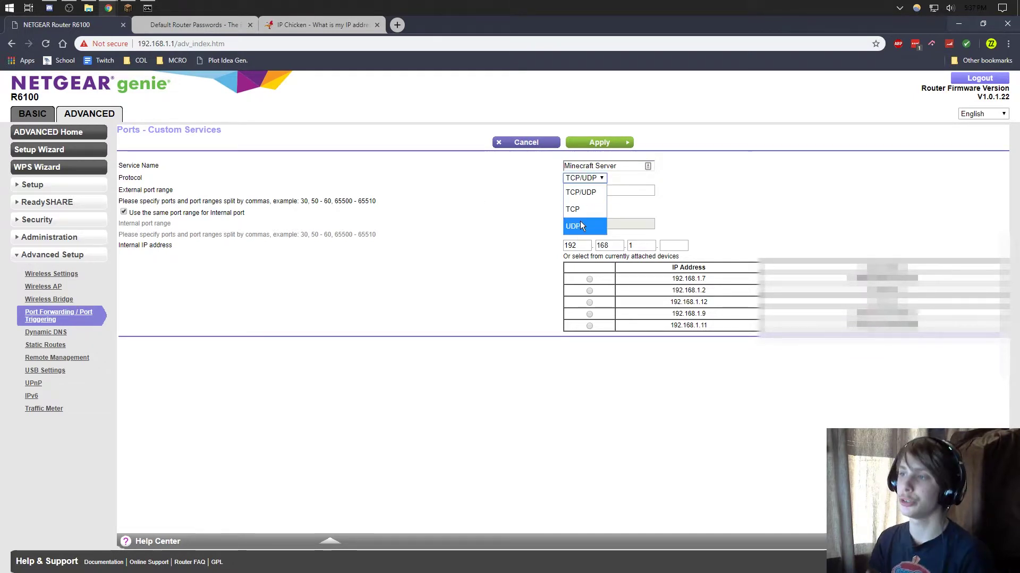
click(580, 192)
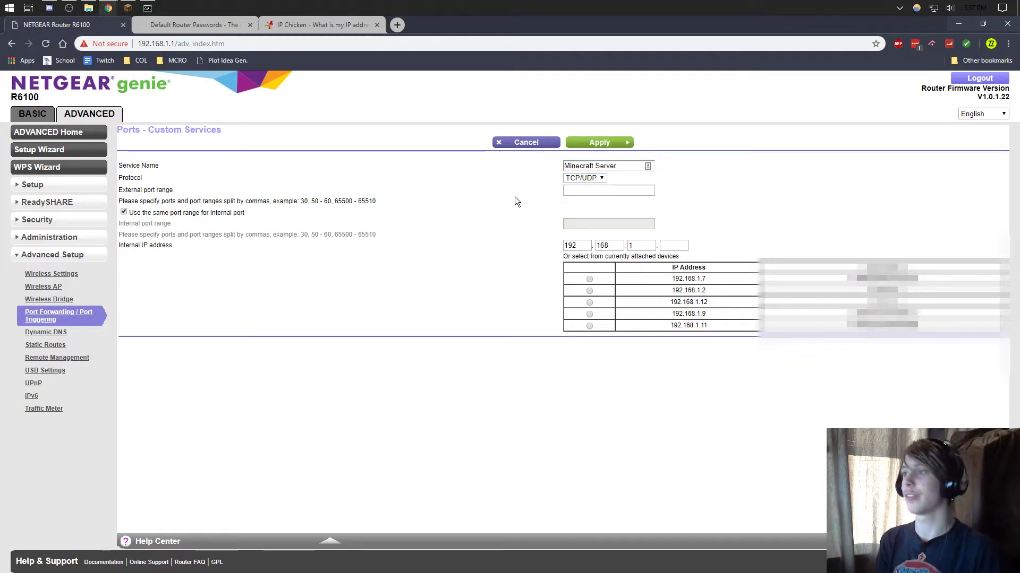
Set the external port to 25565, using the same port range internally.
triple_click(235, 211)
click(580, 189)
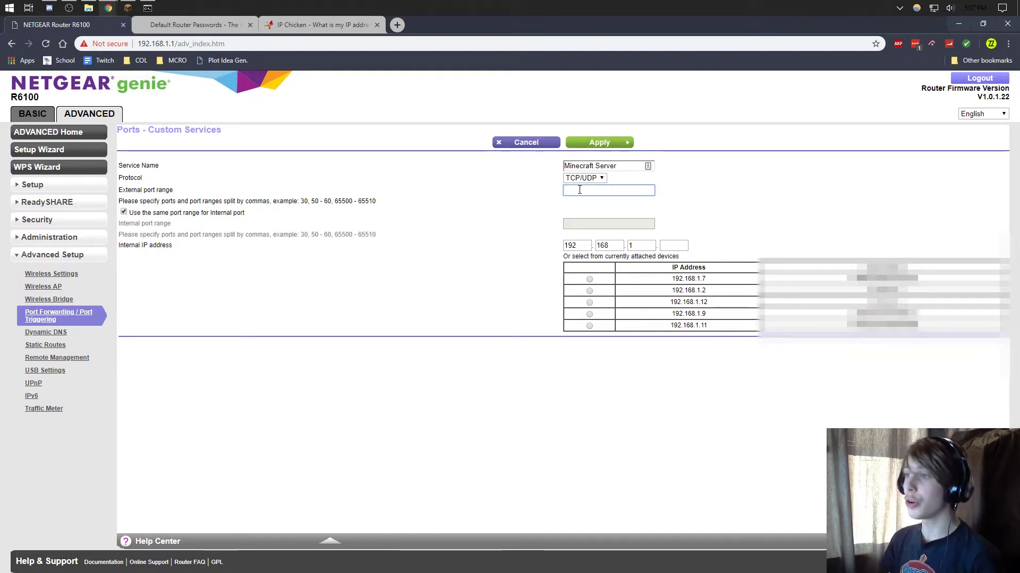
click(591, 223)
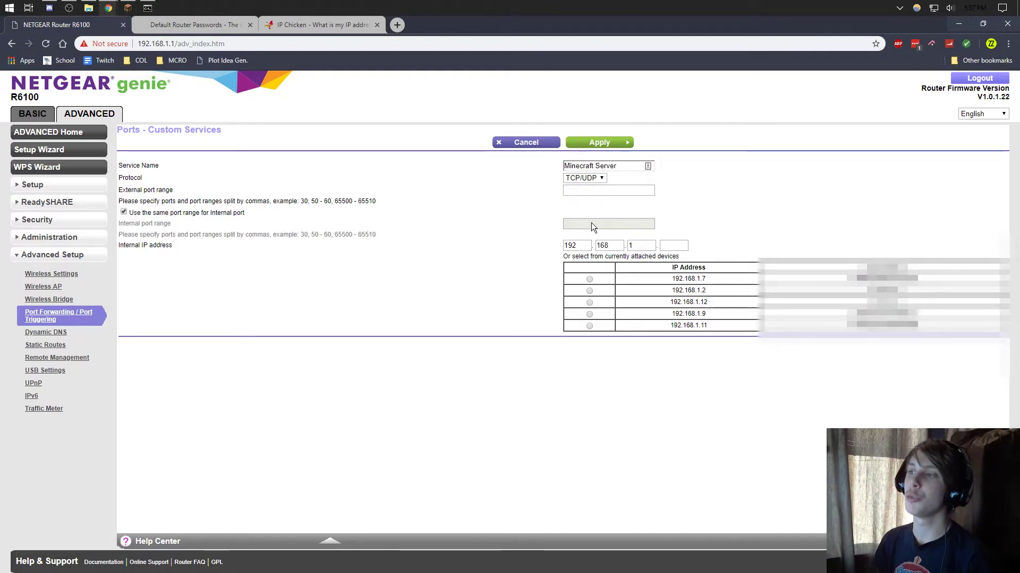
click(580, 190)
text(2)
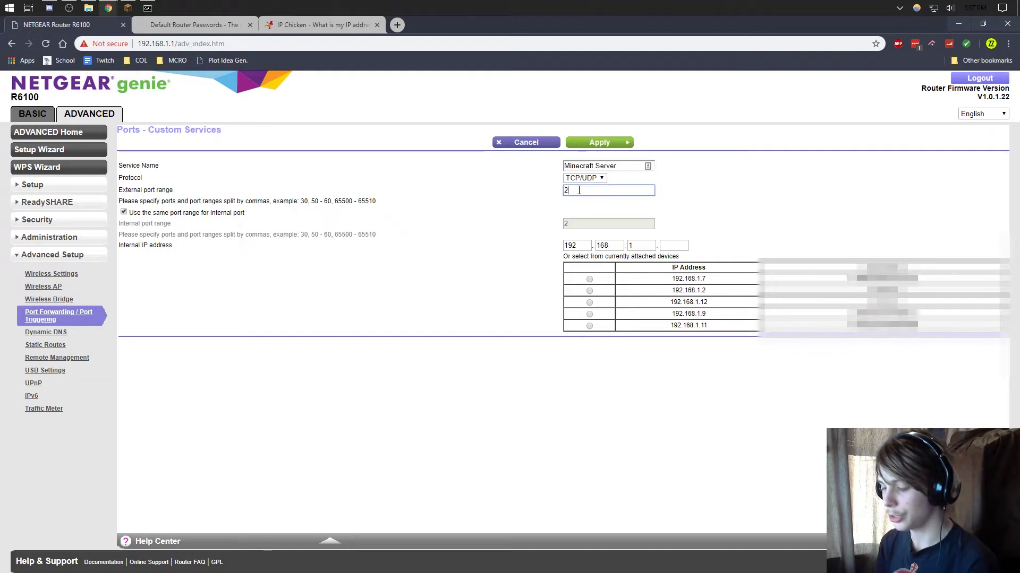
text(5565)
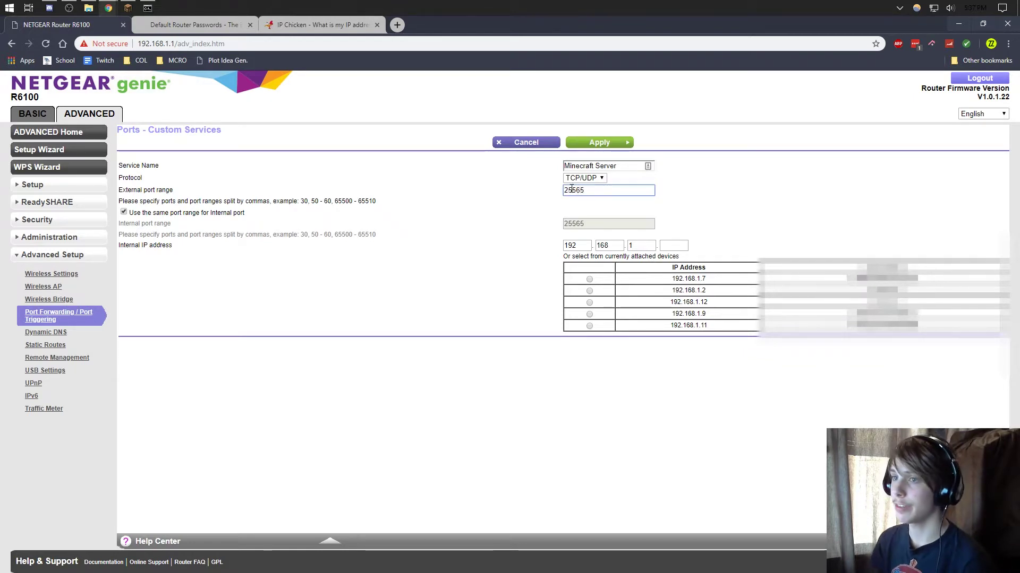
click(124, 212)
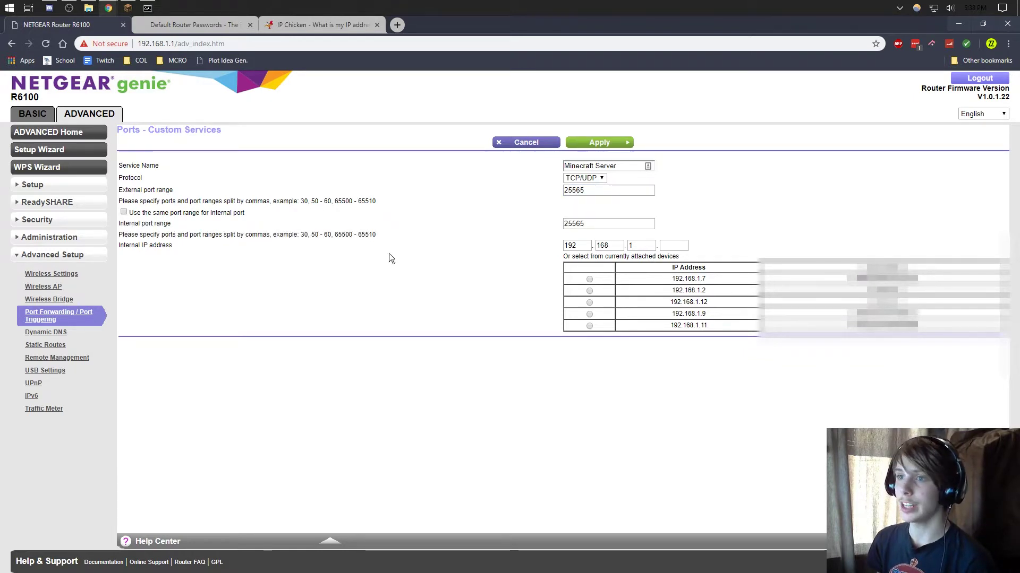
click(610, 223)
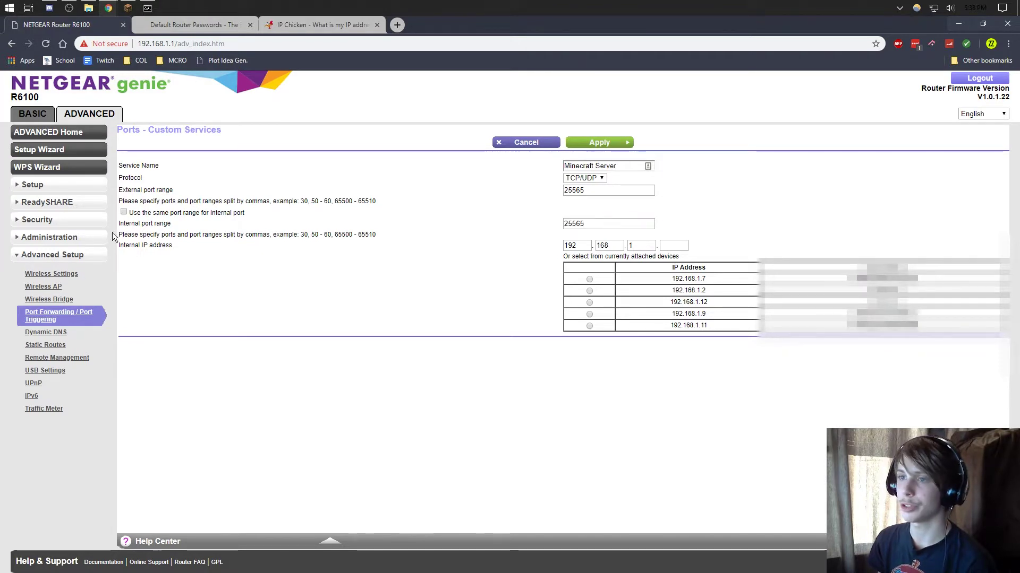
click(133, 212)
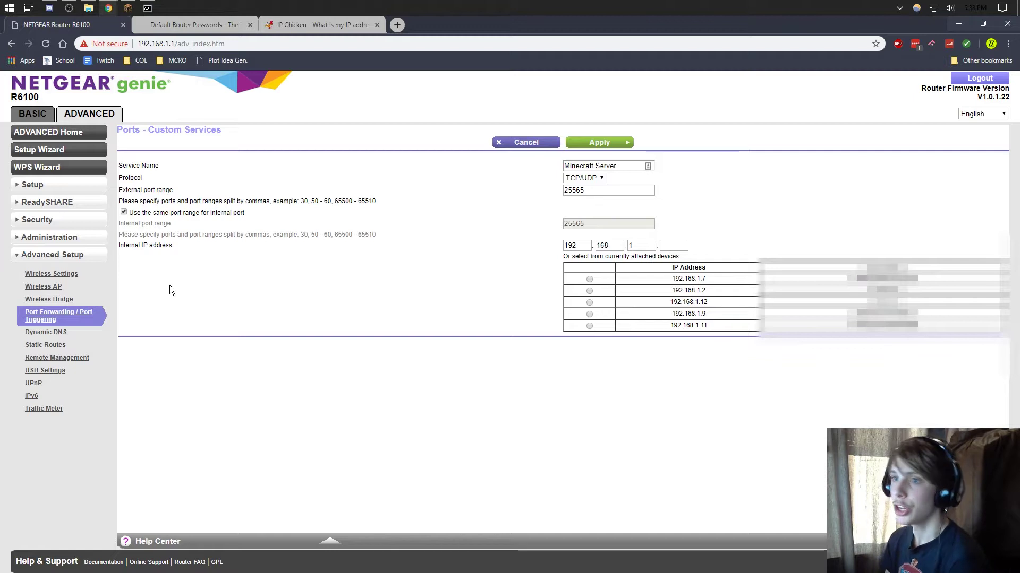
Look up the PC's IPv4 address in Command Prompt for the internal IP field.
double_click(161, 246)
click(276, 271)
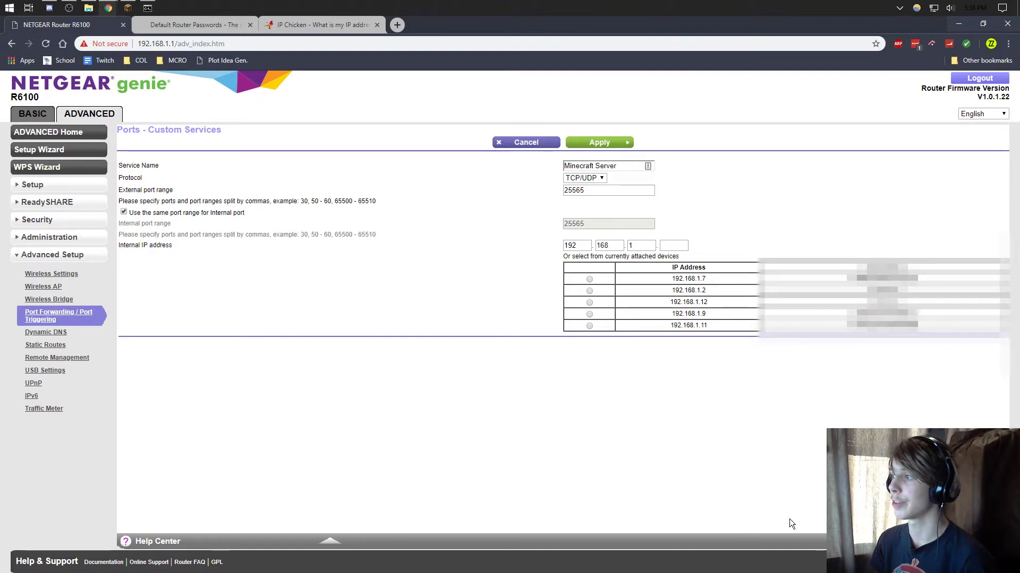
click(147, 8)
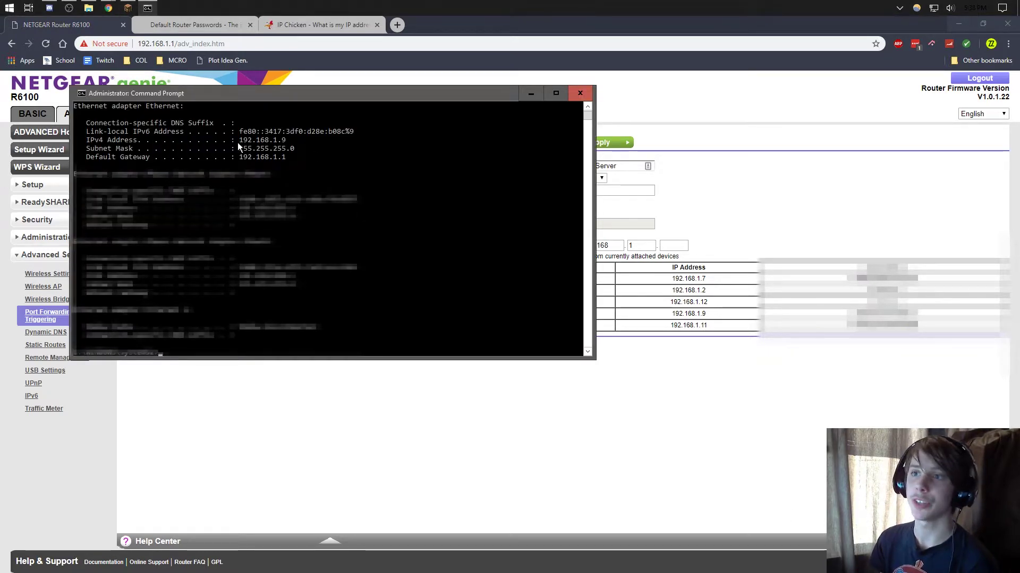
drag(239, 140, 290, 141)
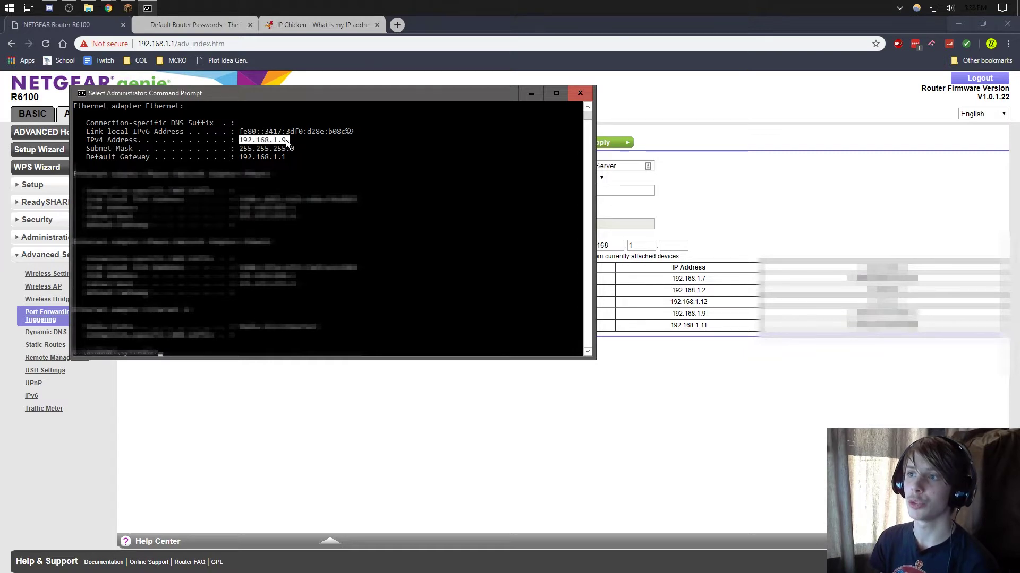
click(412, 390)
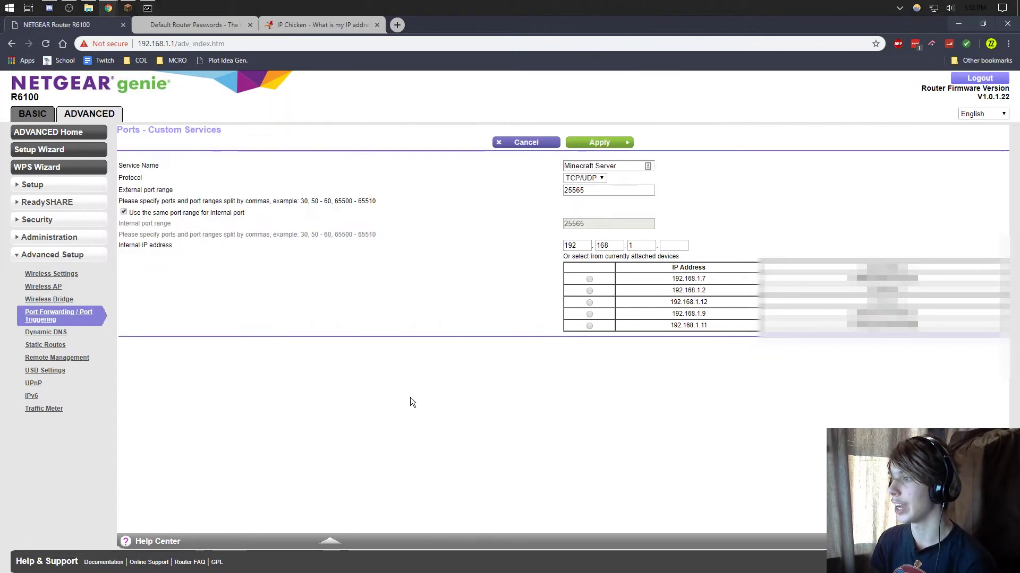
Enter 192.168.1.9 as the internal IP and review the name and 25565 port values.
click(589, 314)
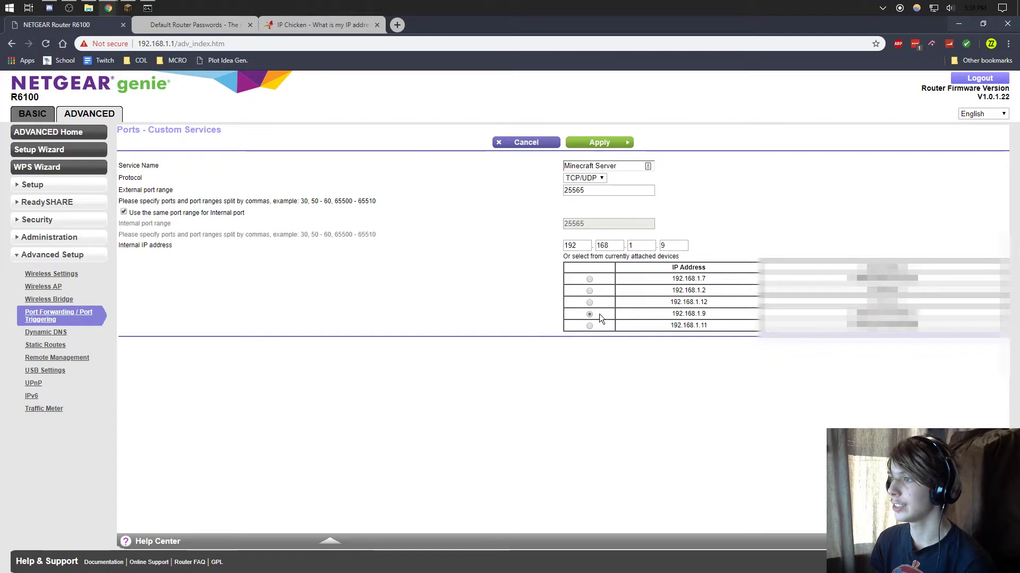
click(682, 246)
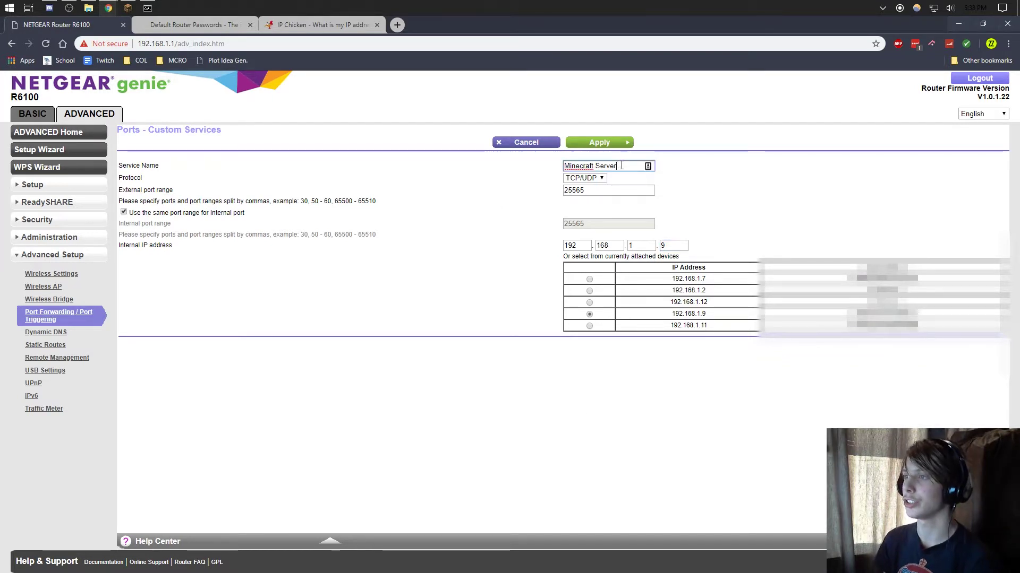
triple_click(595, 166)
click(648, 188)
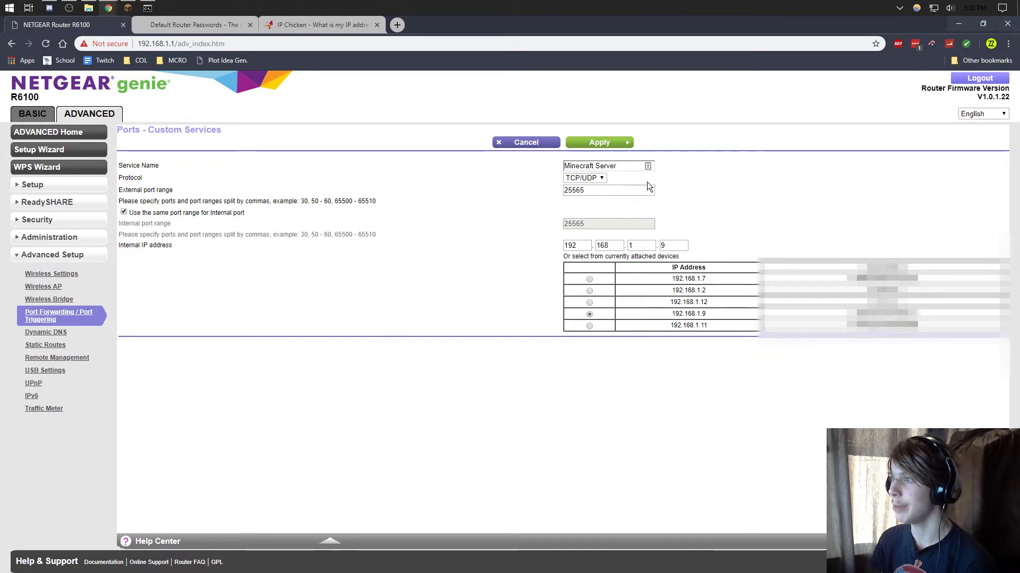
double_click(579, 190)
click(608, 190)
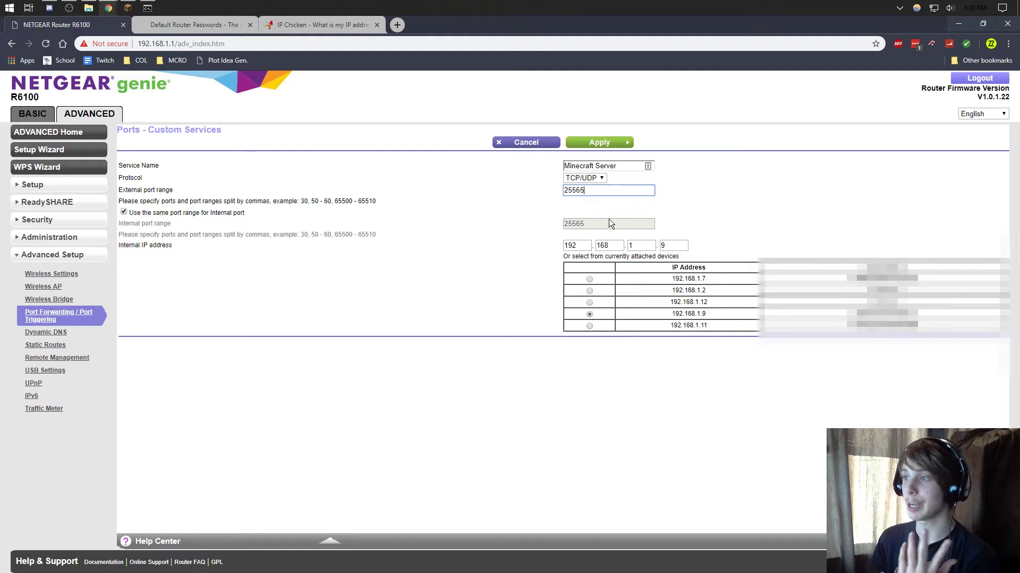
drag(608, 222, 568, 231)
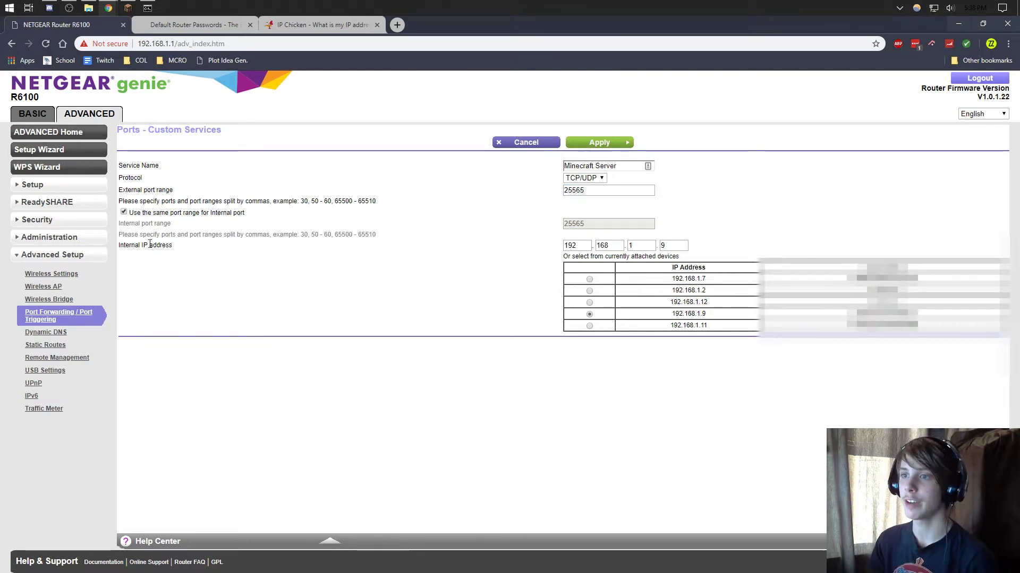
drag(135, 245, 269, 308)
click(269, 308)
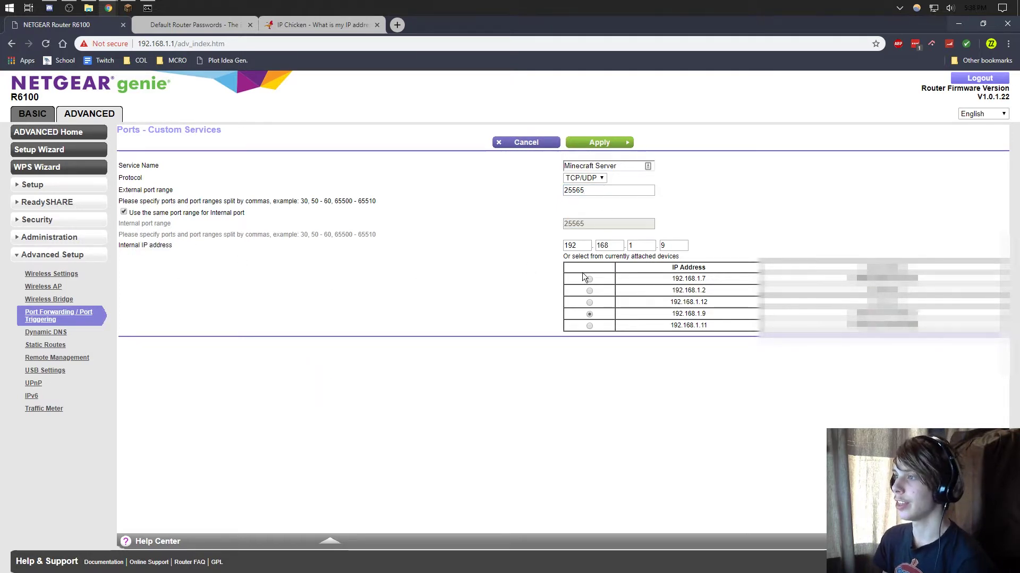
Recheck the PC's IP, cancel the form without adding the service, and go to IP Chicken.
click(148, 8)
click(499, 442)
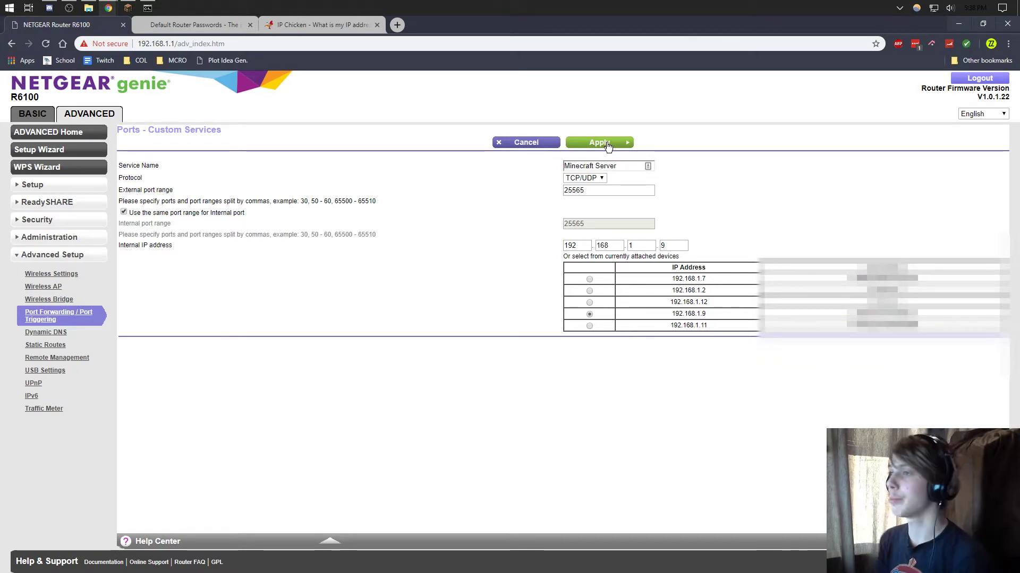
click(511, 143)
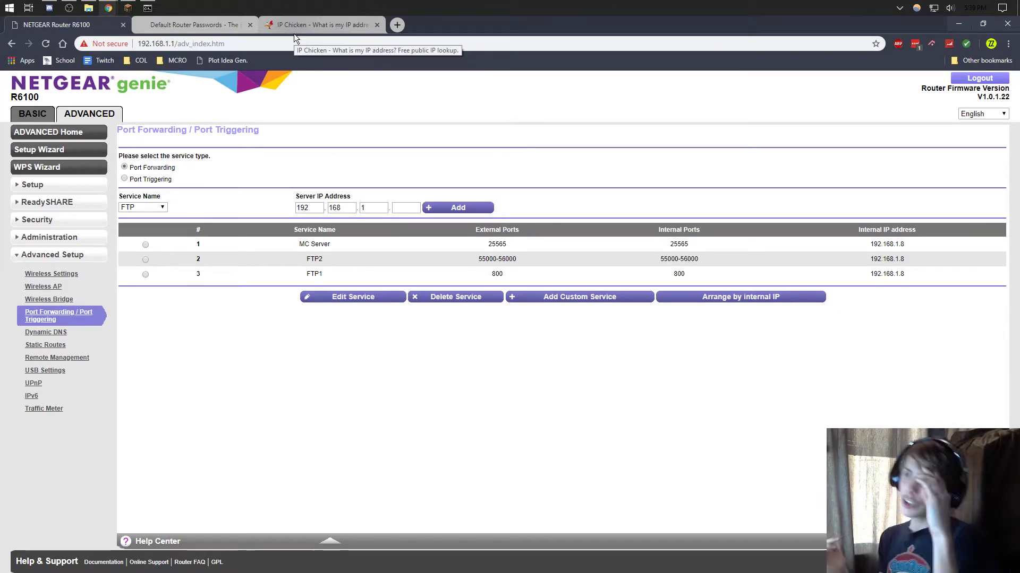
click(293, 25)
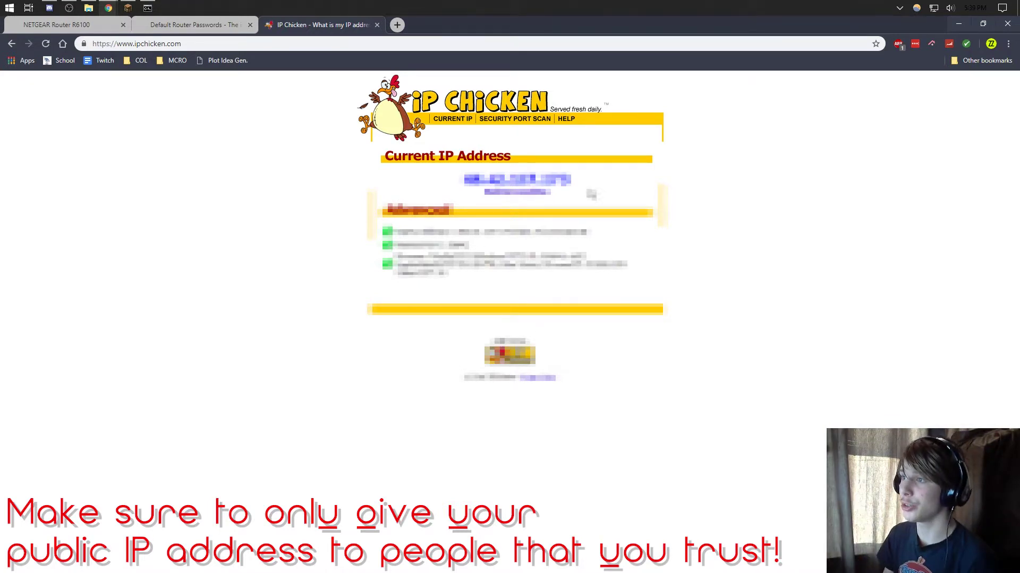
Highlight the current public IP address shown on IP Chicken.
drag(575, 183, 275, 277)
click(275, 276)
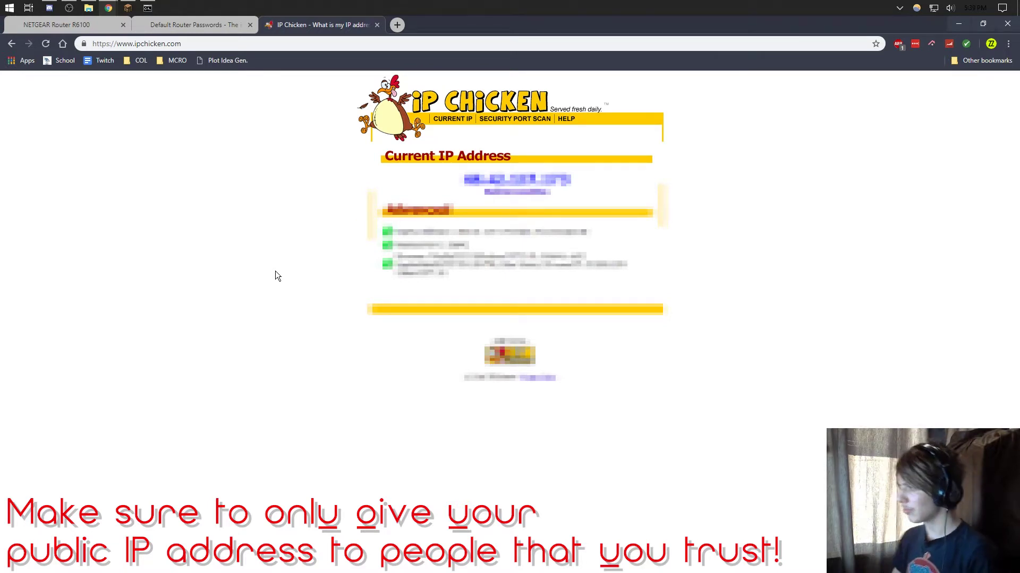
Open server.properties and copy the IPv4 address 192.168.1.9 from Command Prompt.
click(88, 7)
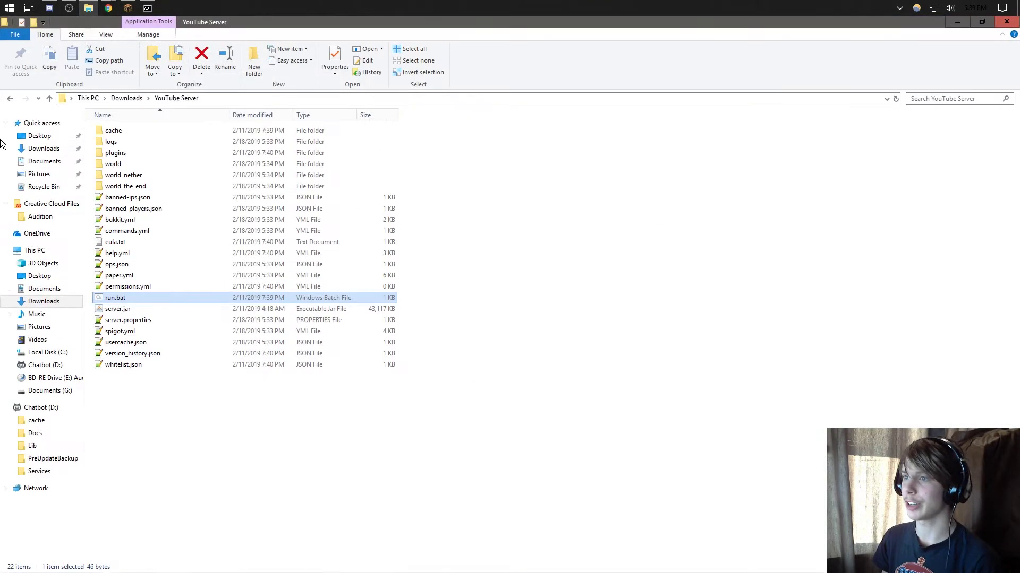
double_click(122, 322)
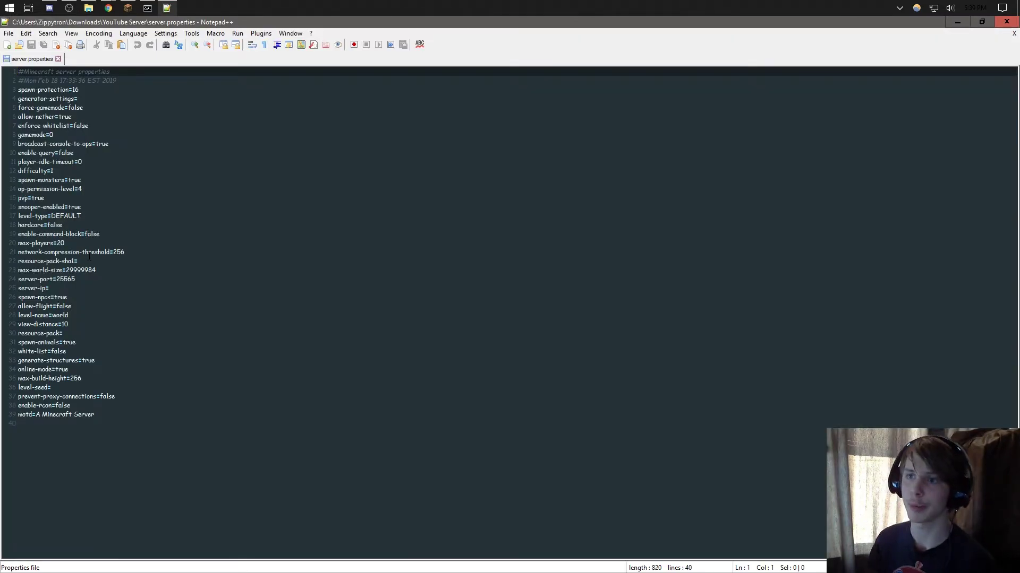
click(148, 8)
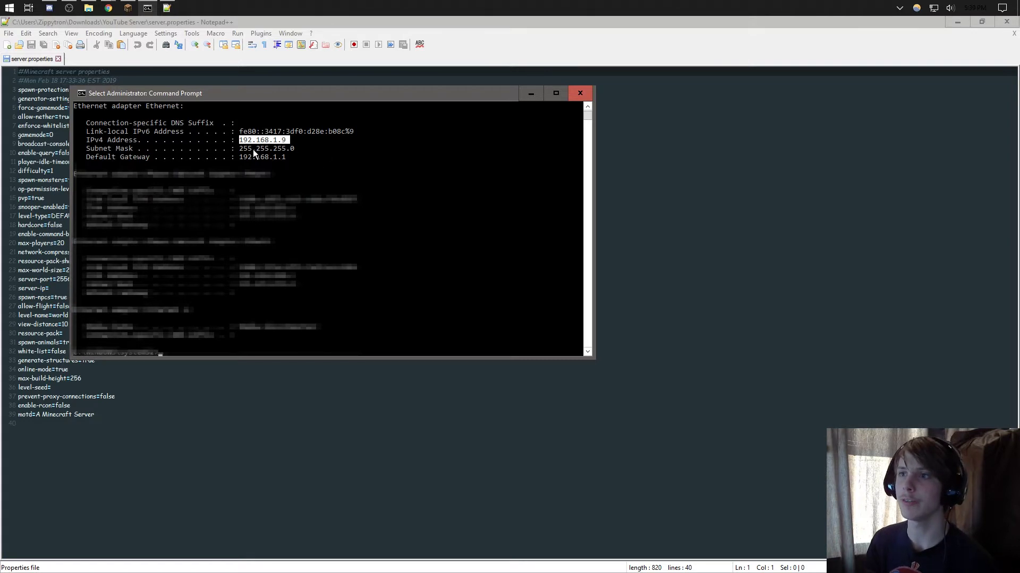
drag(285, 139, 240, 139)
right_click(242, 141)
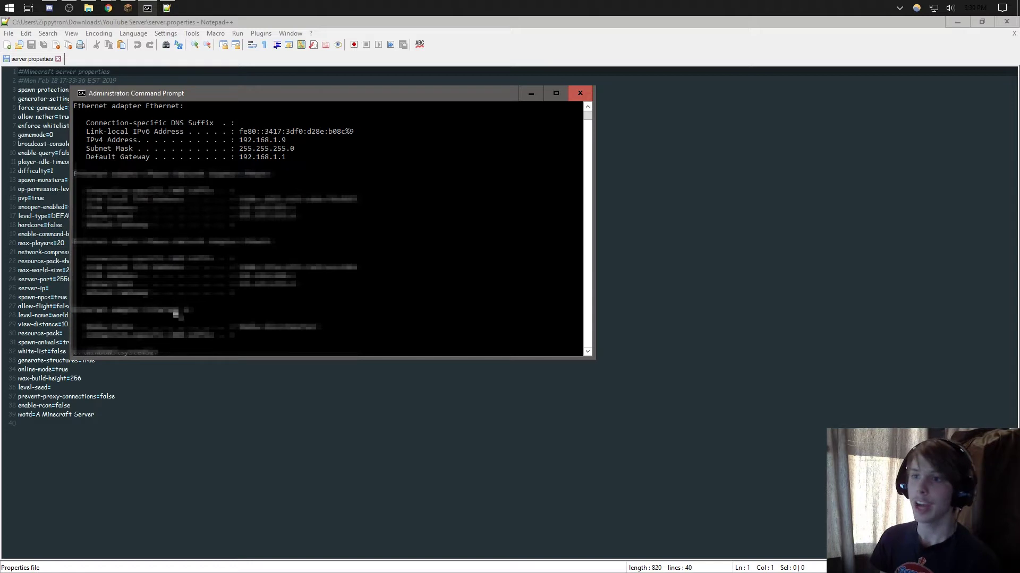
click(122, 425)
Paste 192.168.1.9 after server-ip=, confirm server-port=25565, then save and close the file.
click(66, 289)
text(192.168.1.9)
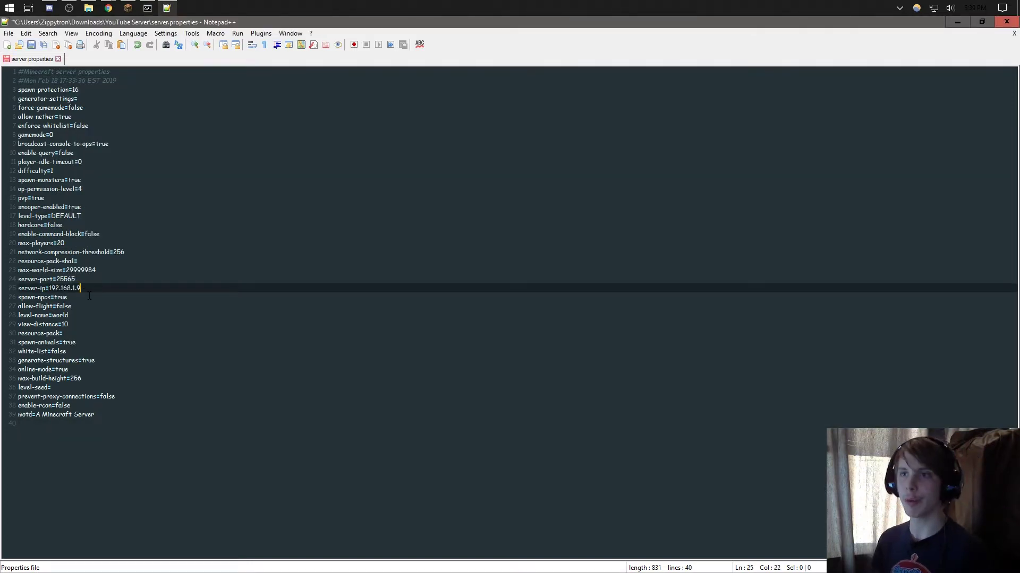
drag(96, 290, 49, 288)
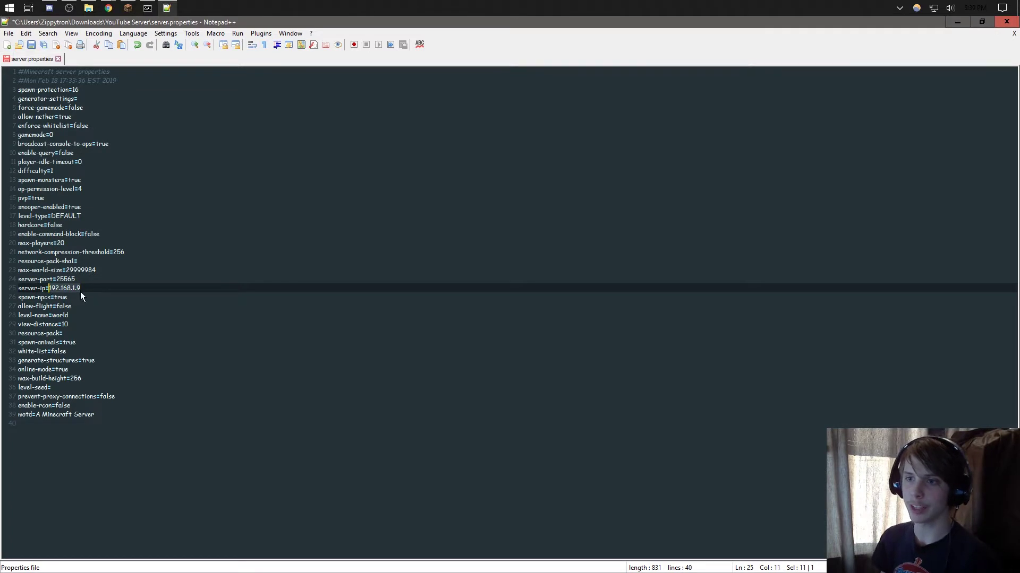
click(81, 291)
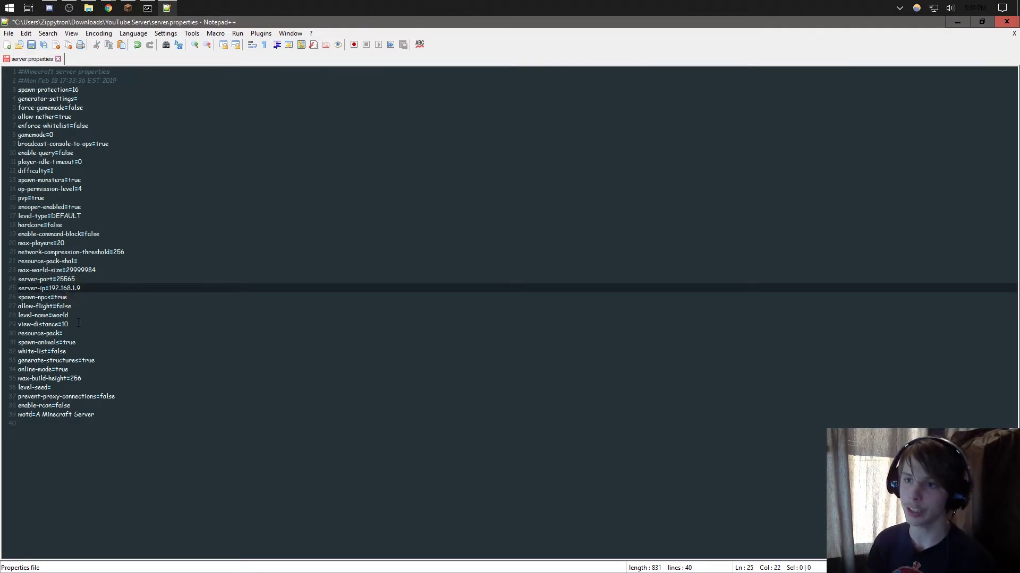
drag(89, 276, 20, 279)
click(115, 293)
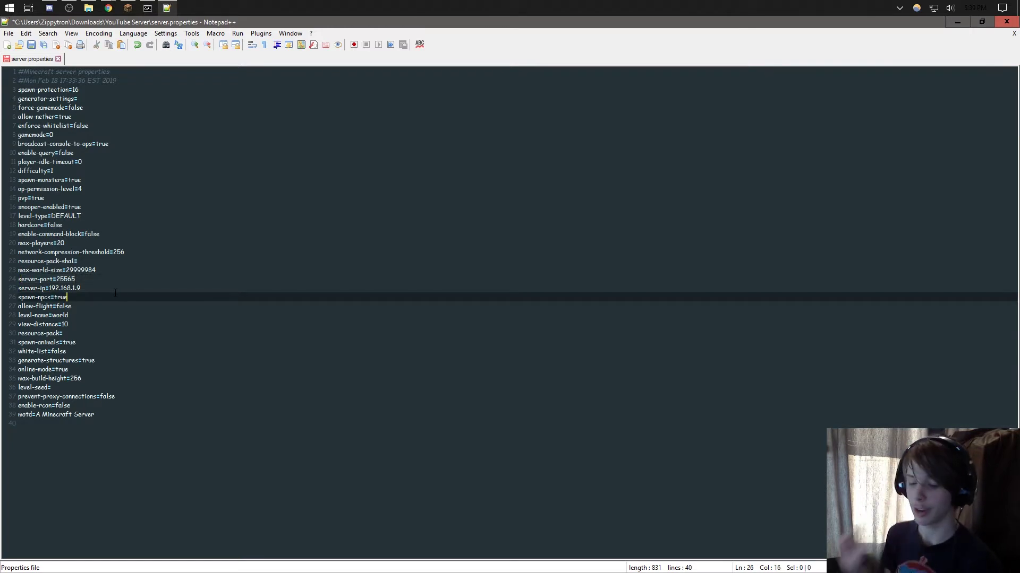
key(ctrl+s)
click(1007, 21)
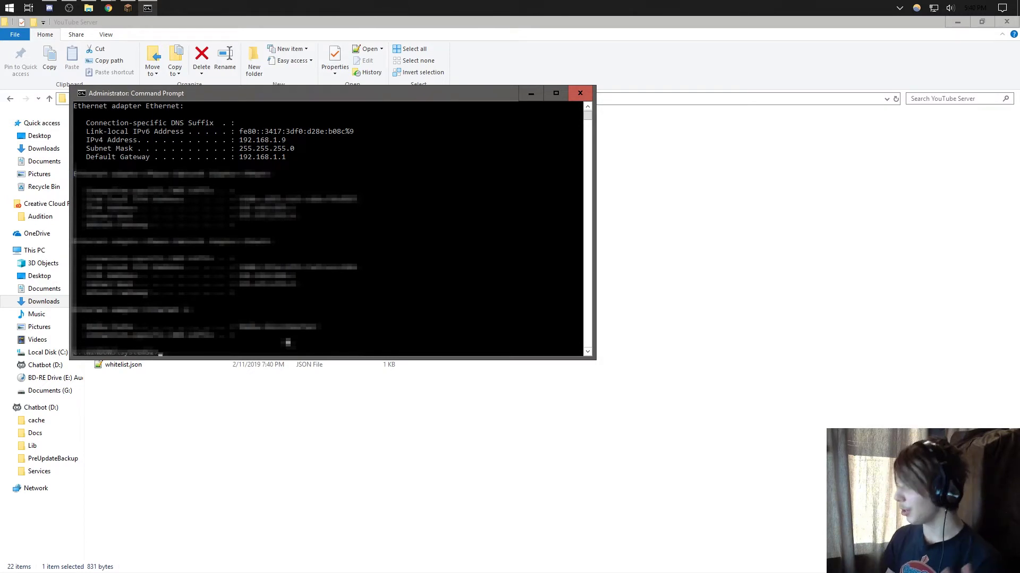
click(580, 93)
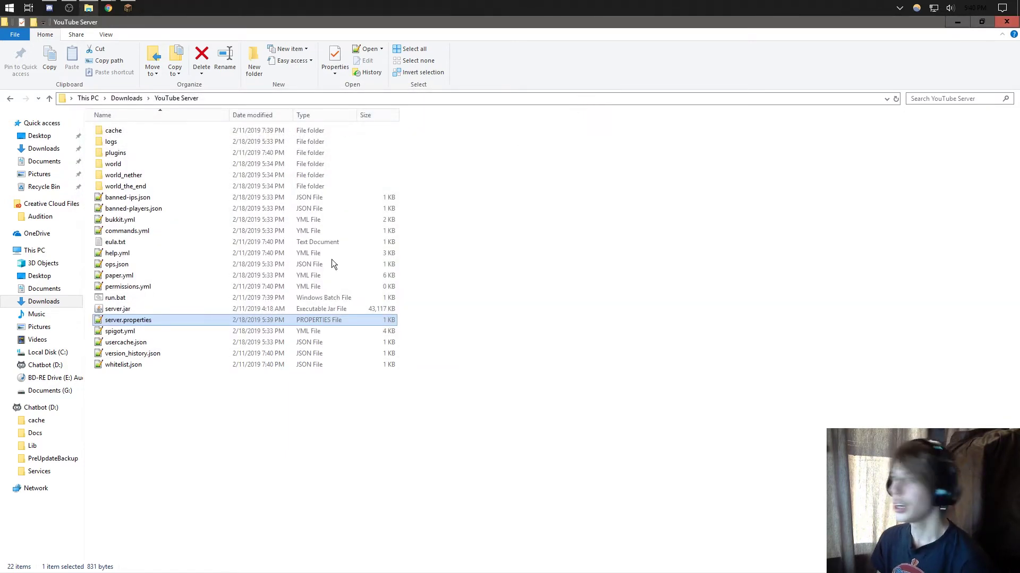
Run run.bat in the YouTube Server folder to launch the Minecraft server.
double_click(117, 298)
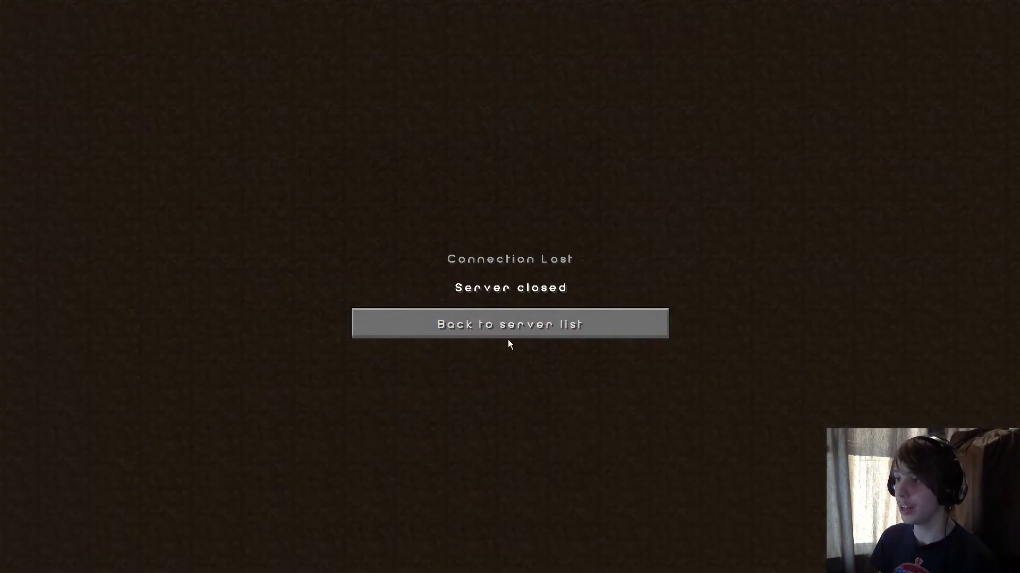
In Direct Connect, replace localhost with the server address 192.168.1.9.
click(507, 337)
click(499, 505)
key(ctrl+a)
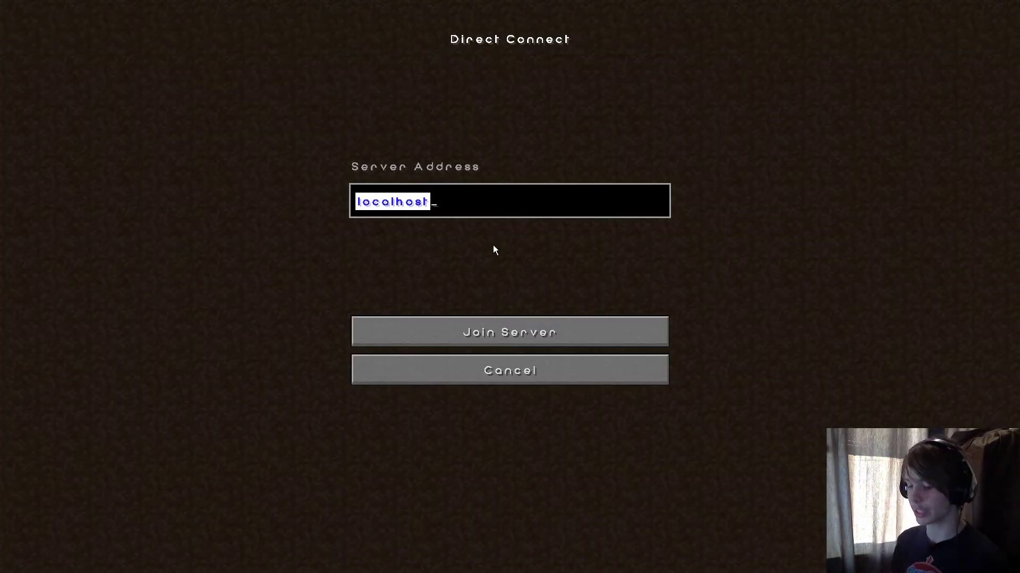
text(192.)
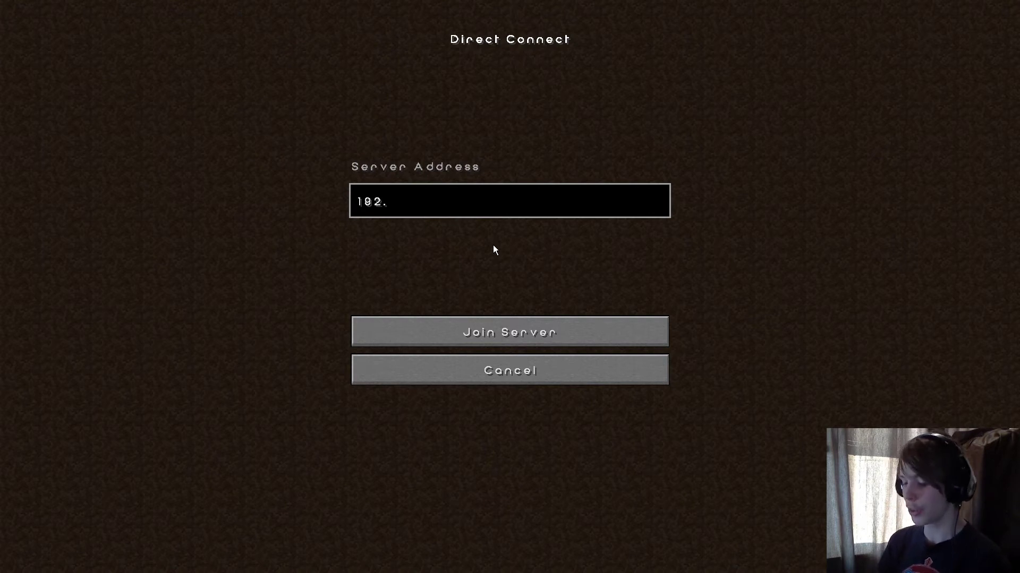
text(168.1.9)
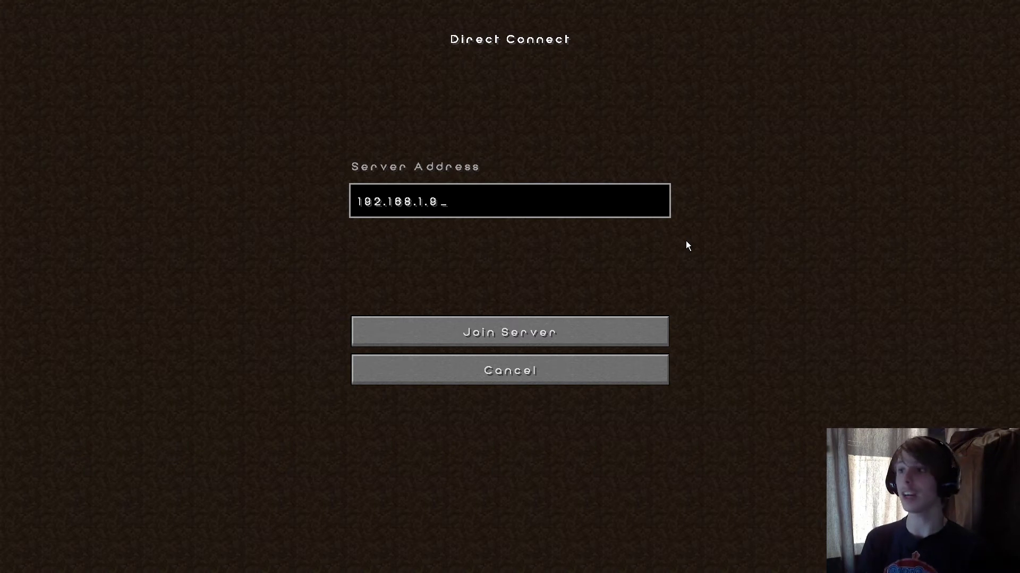
Check the running server console, then highlight the public IP on IP Chicken.
key(alt+Tab)
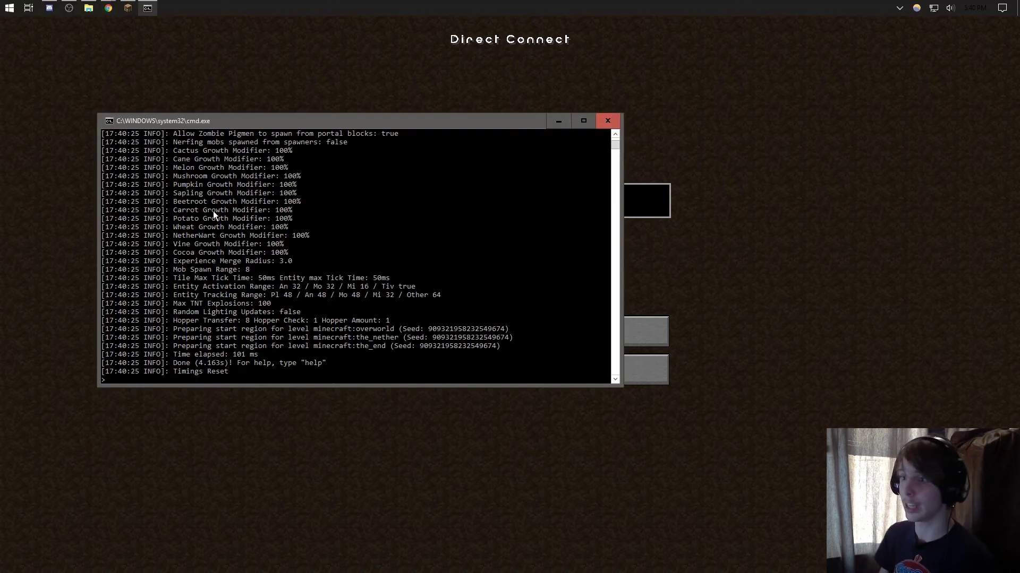
key(alt+Tab)
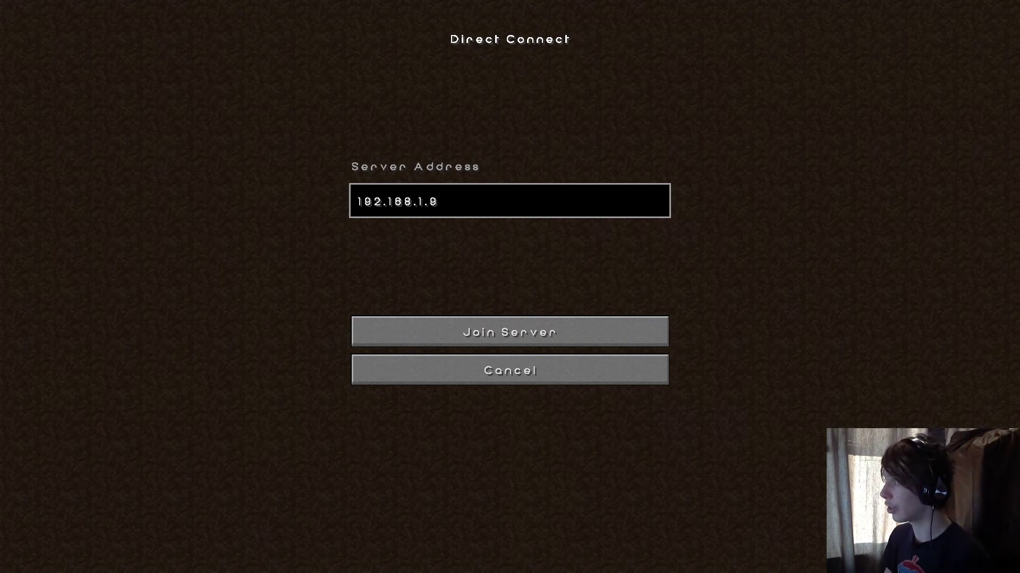
key(alt+Tab)
drag(597, 182, 344, 213)
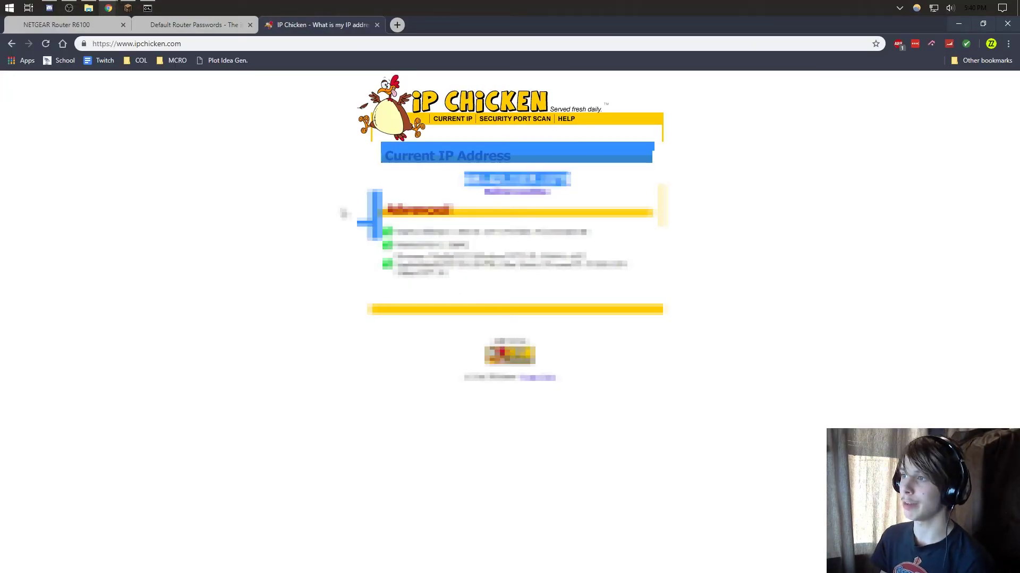
click(230, 191)
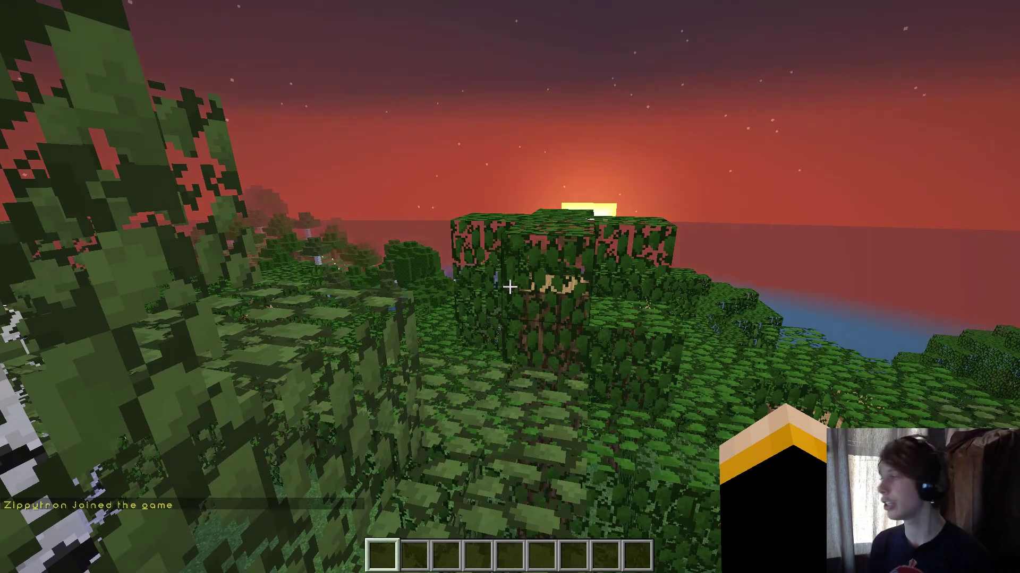
Pause the loaded jungle world with Esc to show the Game Menu.
key(Escape)
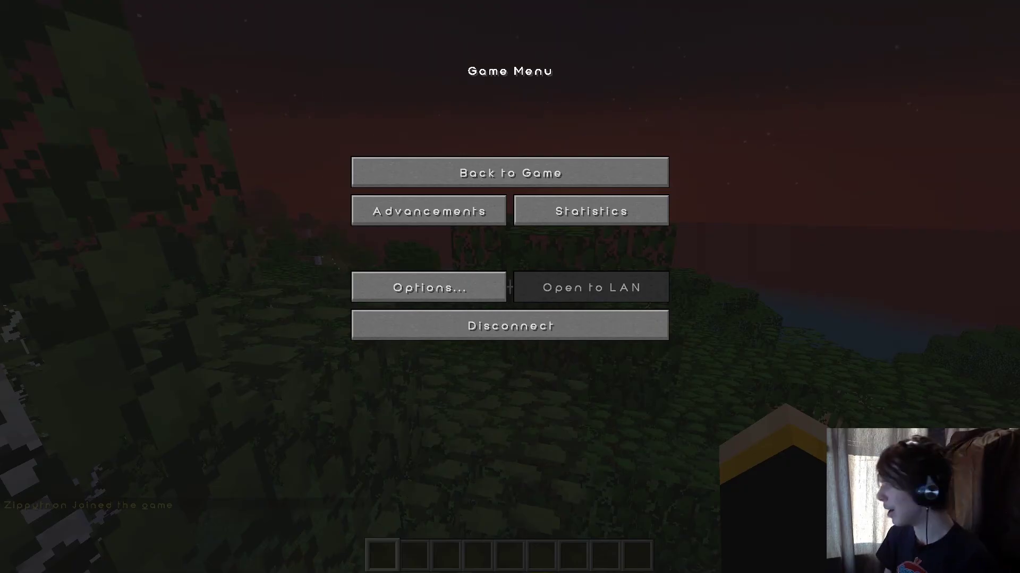